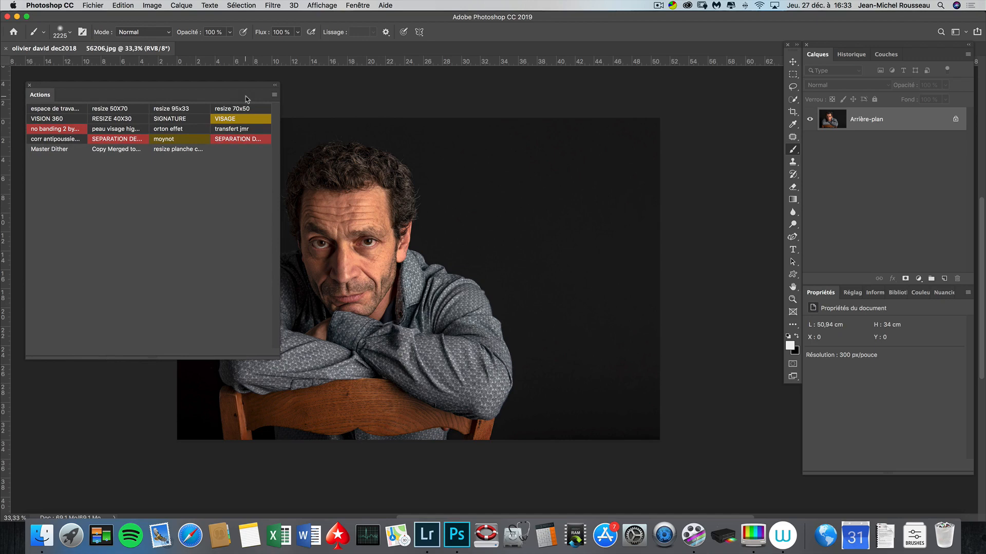
# Step: Turn off button mode for the actions and collapse the expanded action sets in the list
pyautogui.click(275, 96)
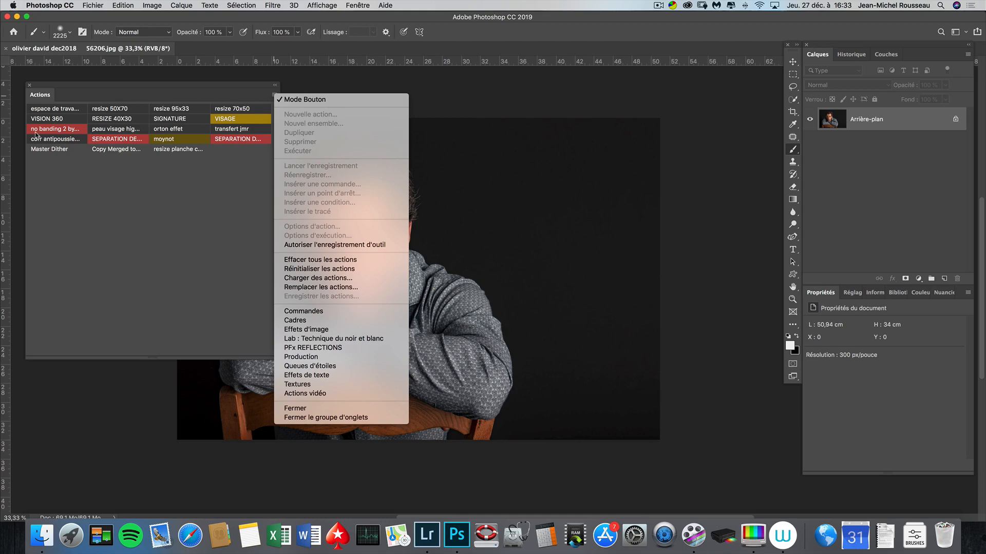
pyautogui.click(313, 100)
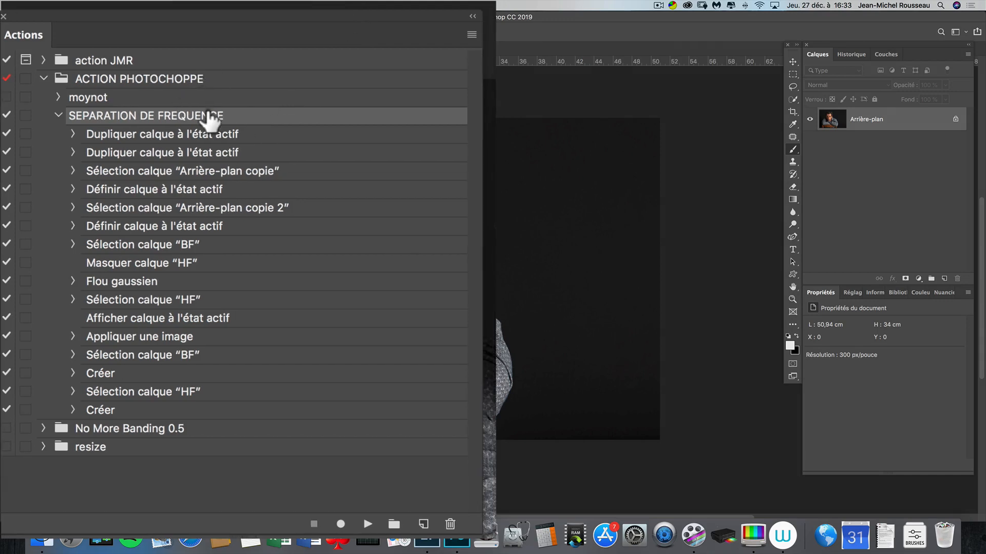
pyautogui.click(59, 116)
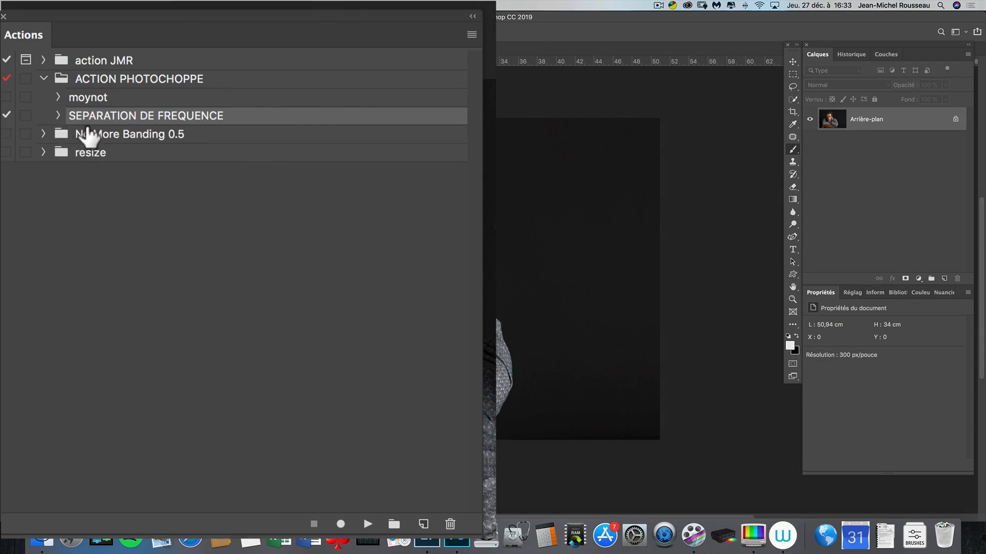
pyautogui.click(44, 78)
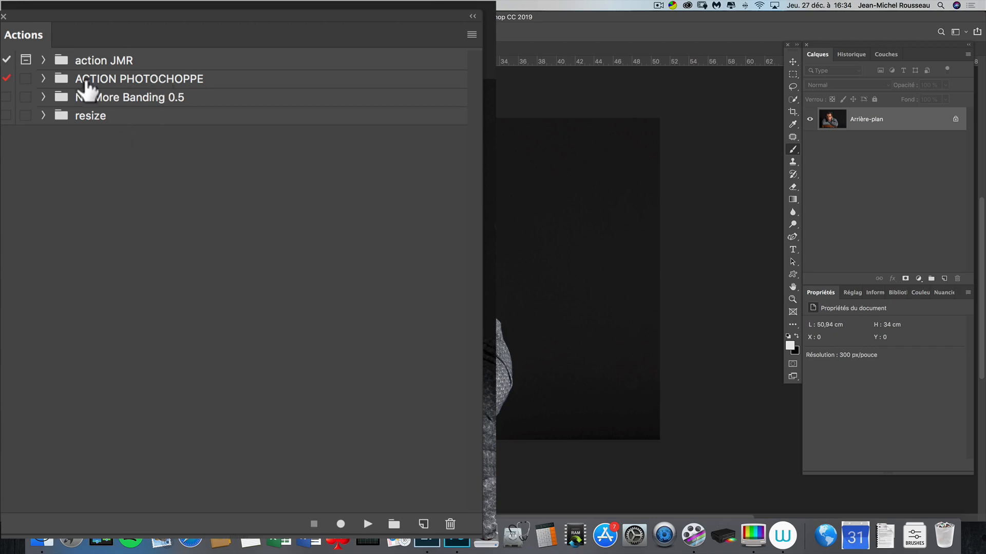
pyautogui.click(44, 61)
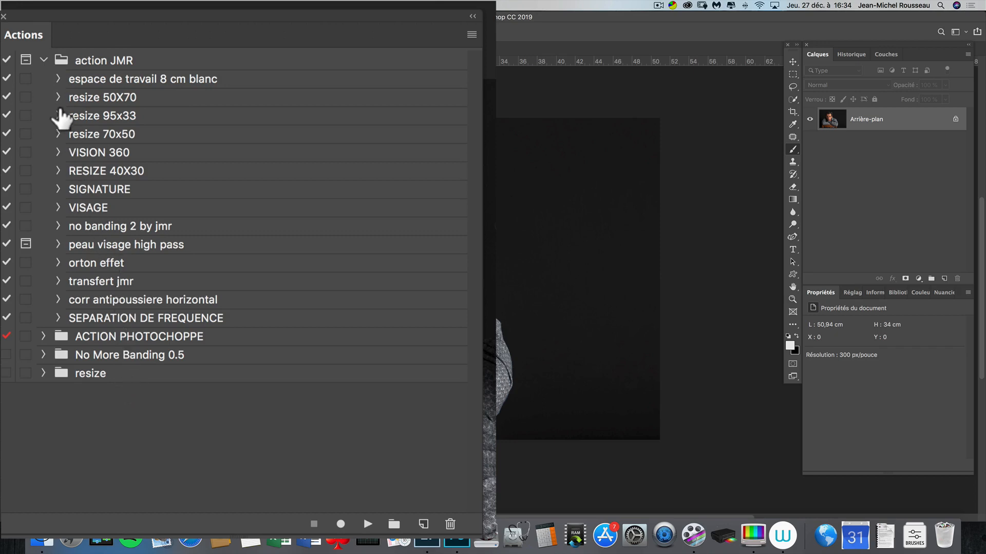
pyautogui.click(44, 60)
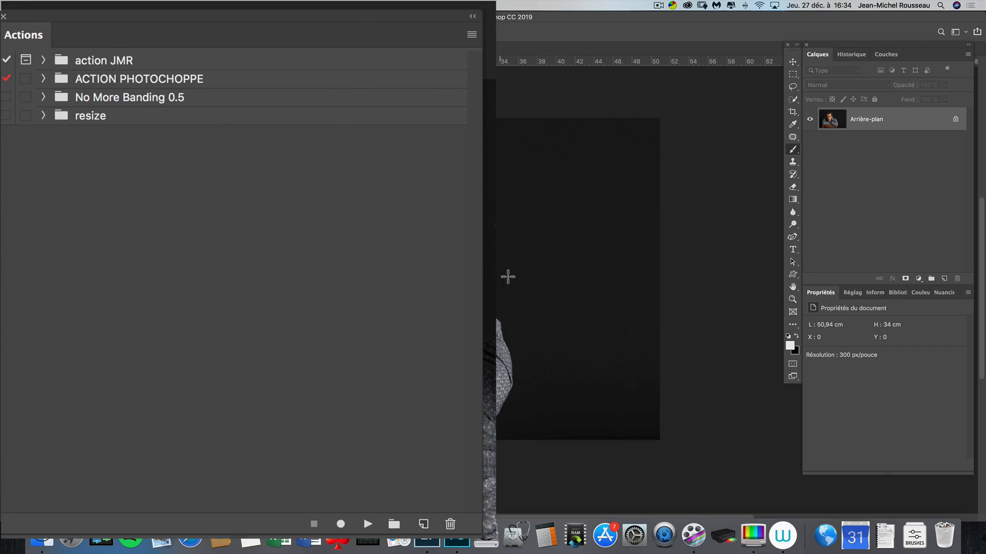
# Step: Create a new action named SEPARATION DE FREQ in the ACTION PHOTOCHOPPE set
pyautogui.moveTo(516, 275); pyautogui.dragTo(699, 283)
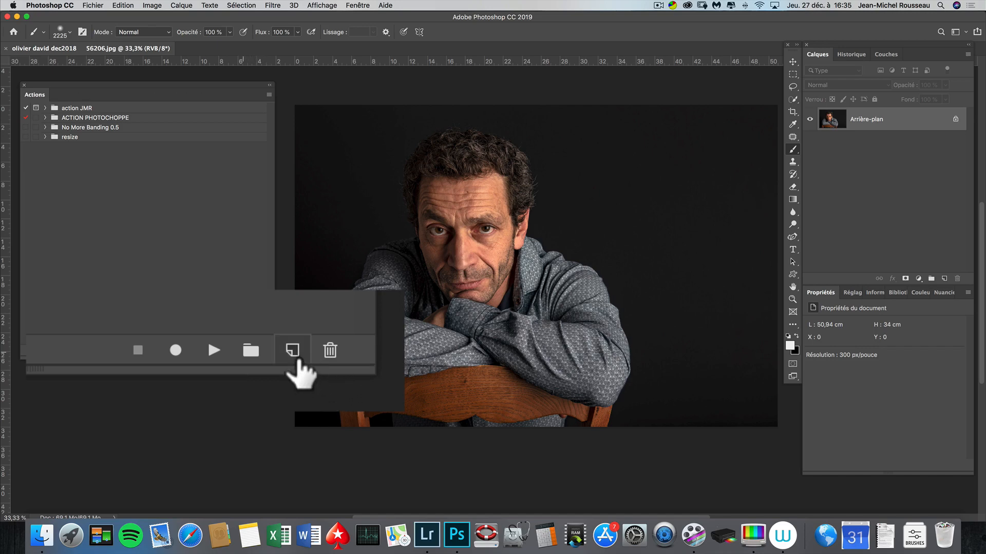
pyautogui.click(243, 351)
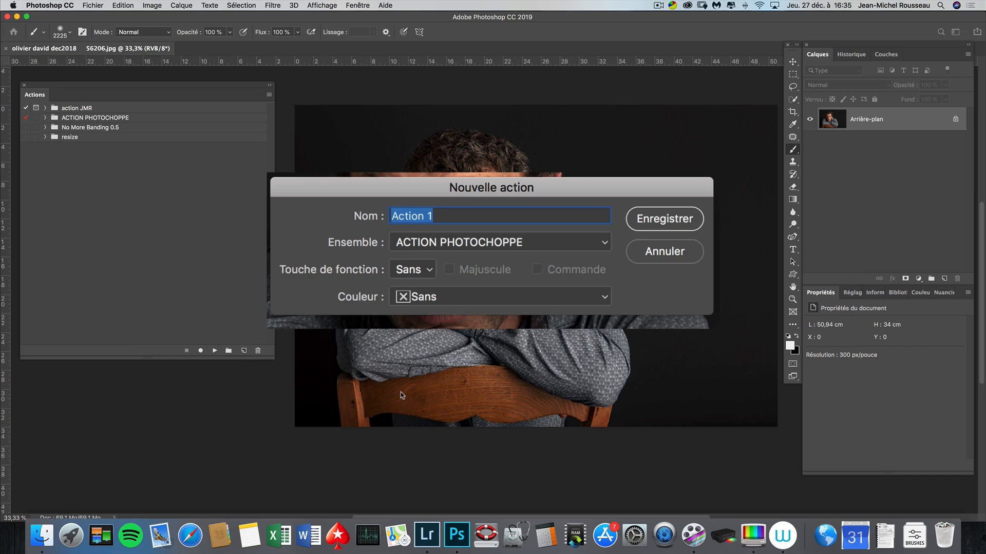
pyautogui.write('SEP')
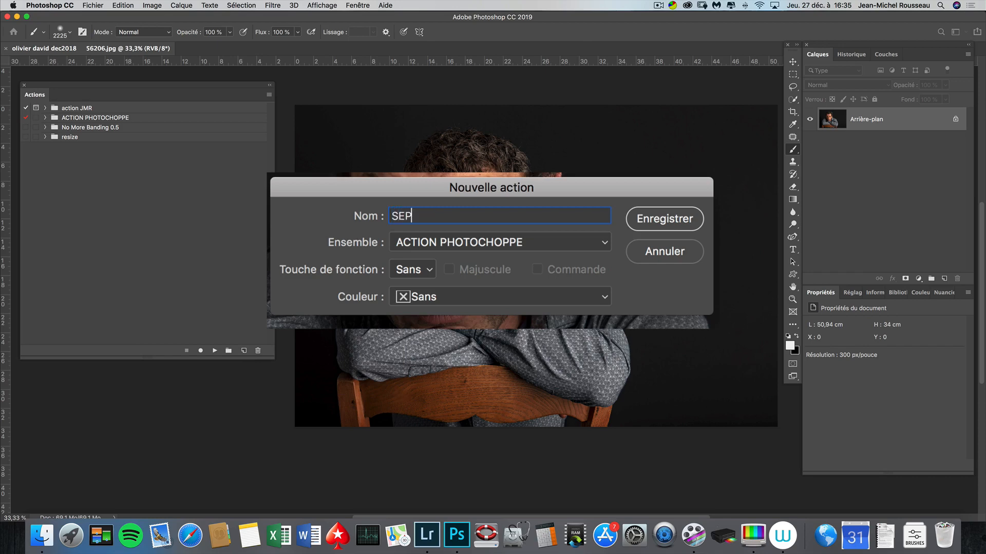
pyautogui.write('ARATION DE FRE')
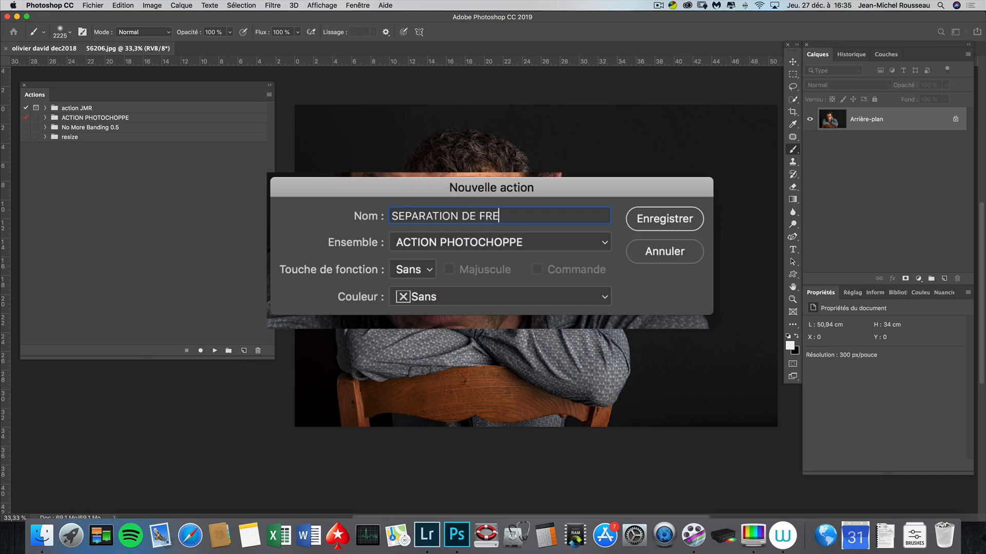
pyautogui.write('QUENCE')
pyautogui.press('BackSpace')
pyautogui.press('BackSpace')
pyautogui.press('BackSpace')
pyautogui.press('BackSpace')
pyautogui.press('BackSpace')
pyautogui.click(567, 245)
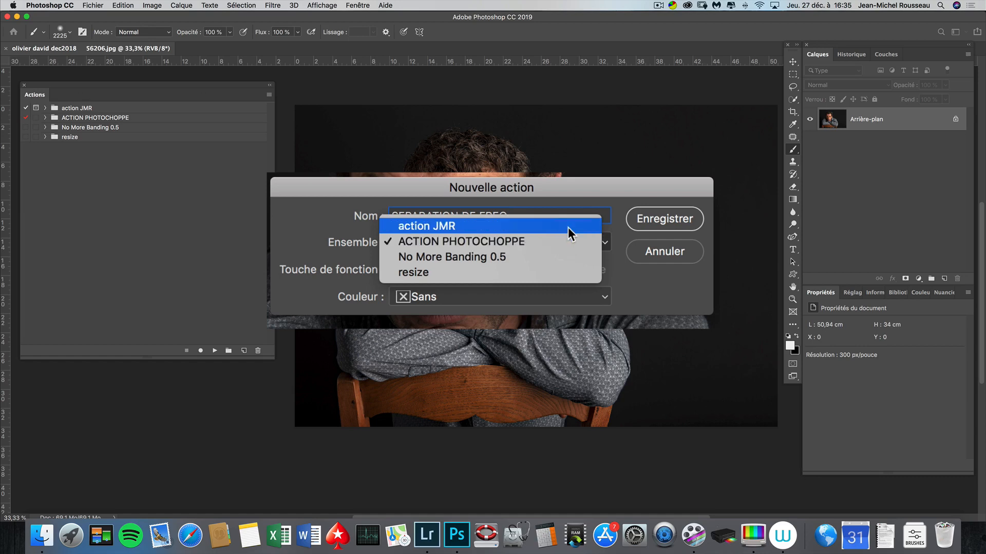
pyautogui.click(569, 238)
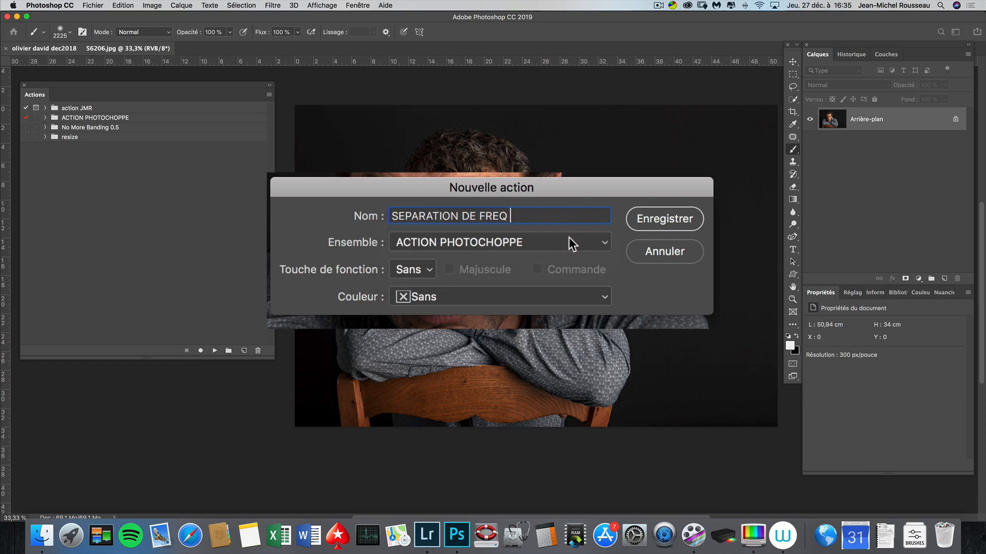
# Step: Keep the action's function key at Sans, set its colour to Jaune and start recording
pyautogui.click(429, 269)
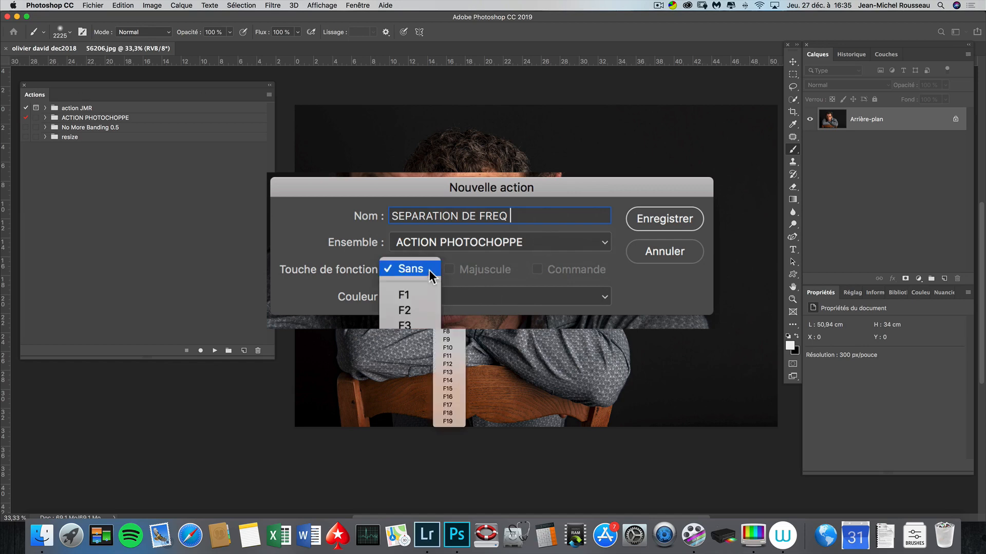
pyautogui.click(429, 270)
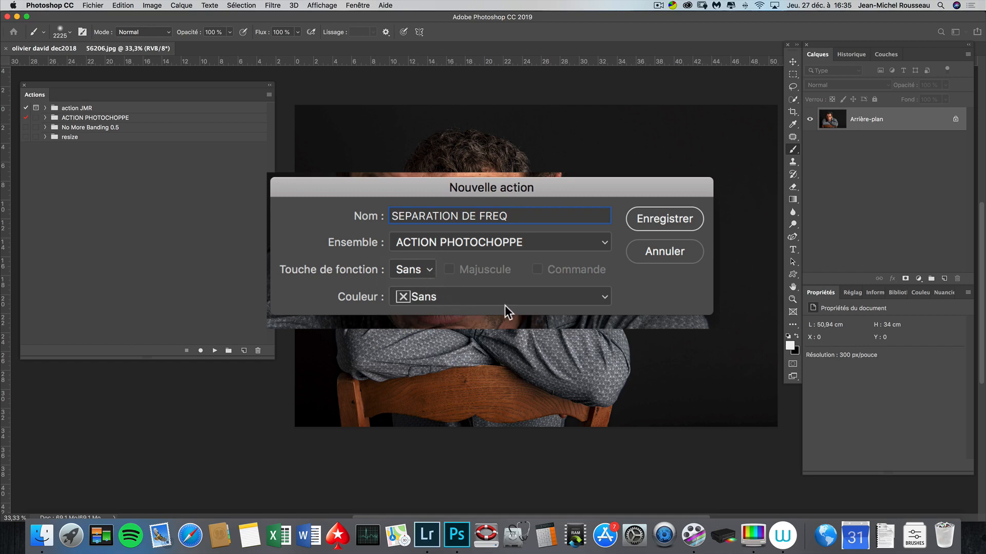
pyautogui.click(518, 299)
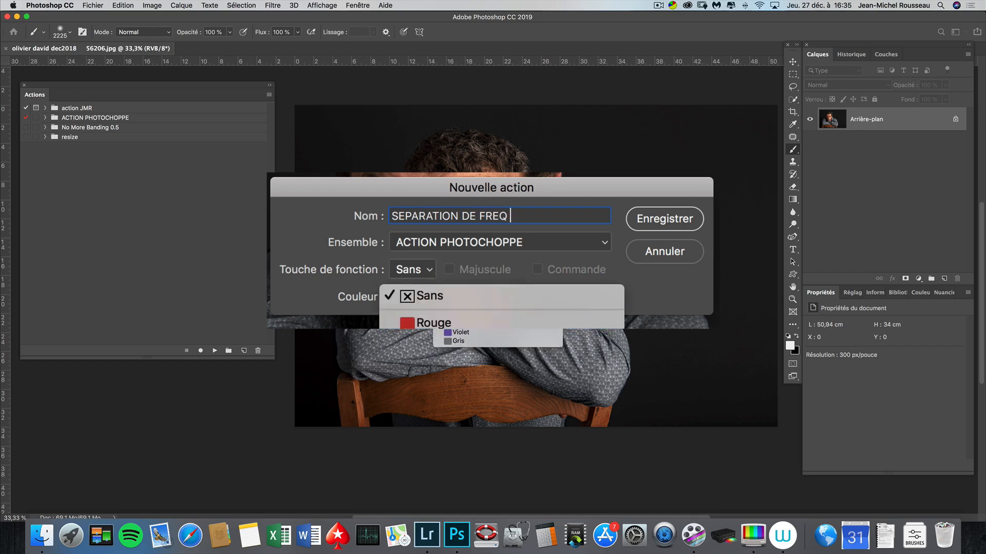
pyautogui.click(462, 306)
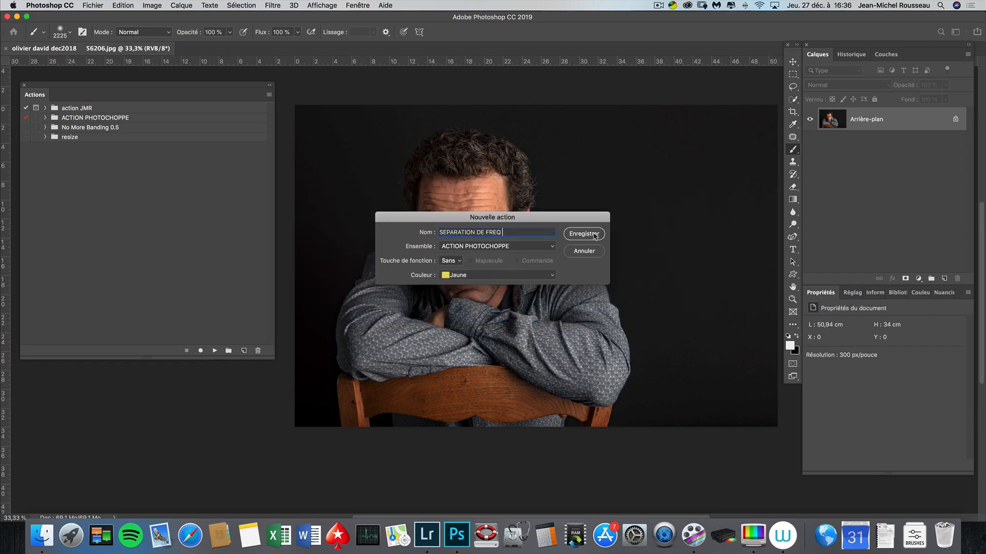
pyautogui.click(595, 236)
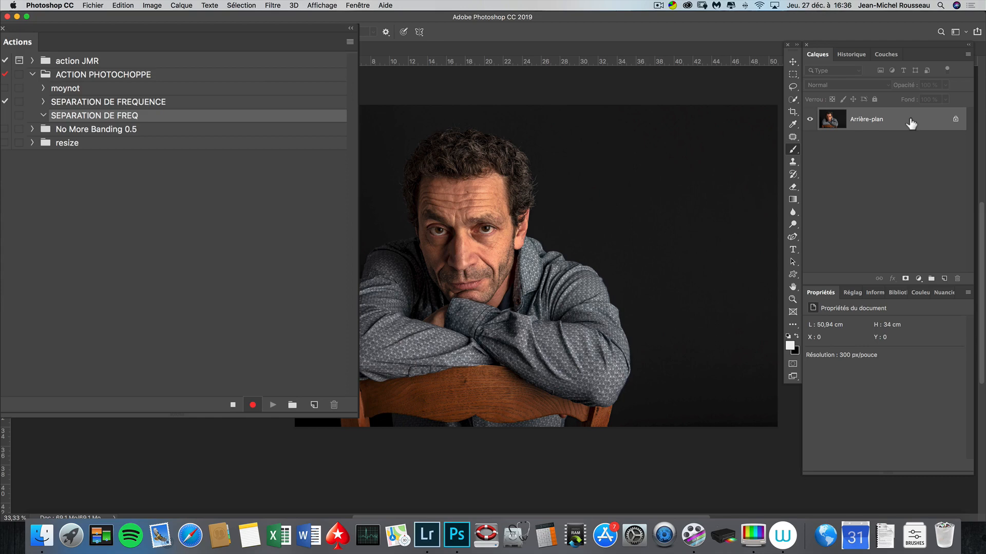
# Step: Duplicate the Arrière-plan layer twice with Layer via Copy
pyautogui.moveTo(910, 119); pyautogui.dragTo(910, 120)
pyautogui.press('super+j')
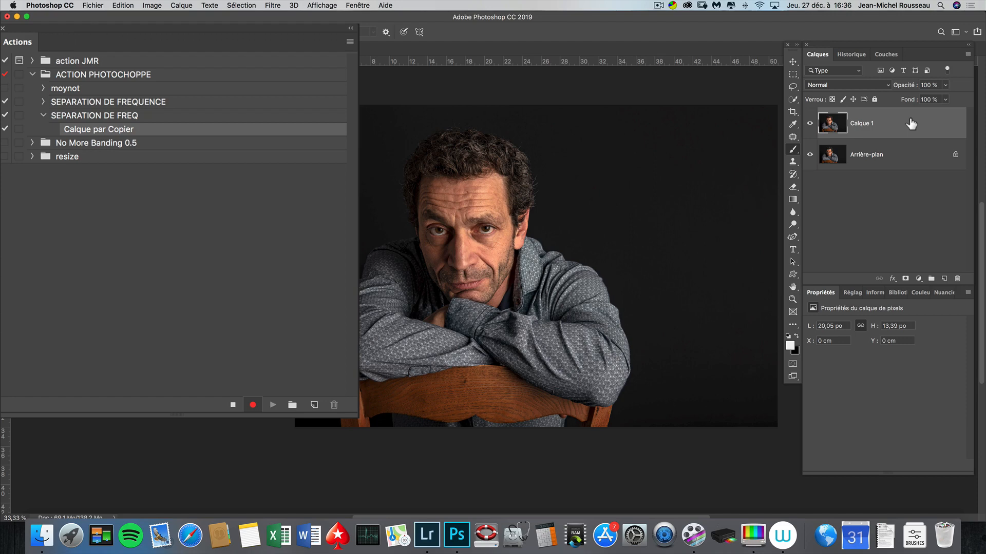
pyautogui.press('super+j')
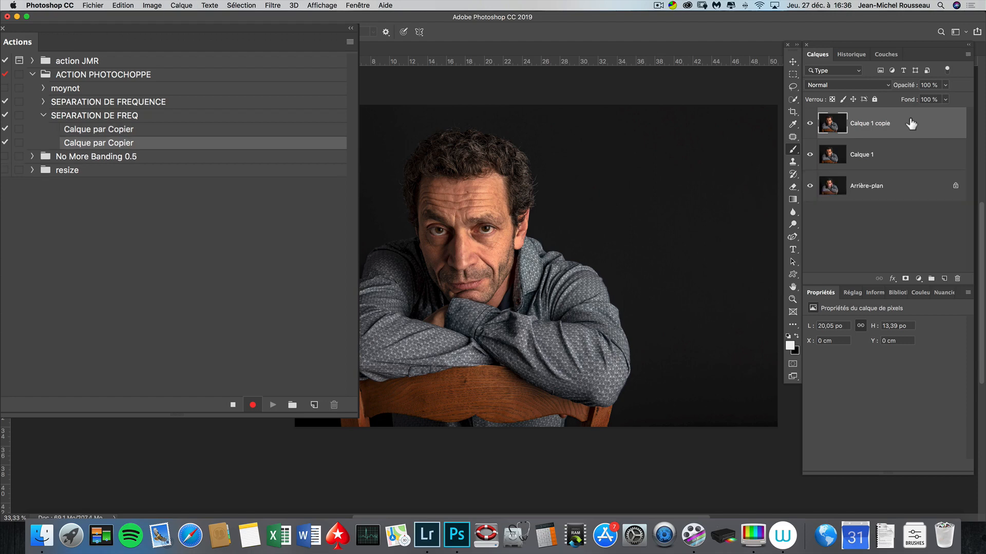
# Step: Rename the lower layer copy as BF and the upper copy as HF
pyautogui.doubleClick(869, 156)
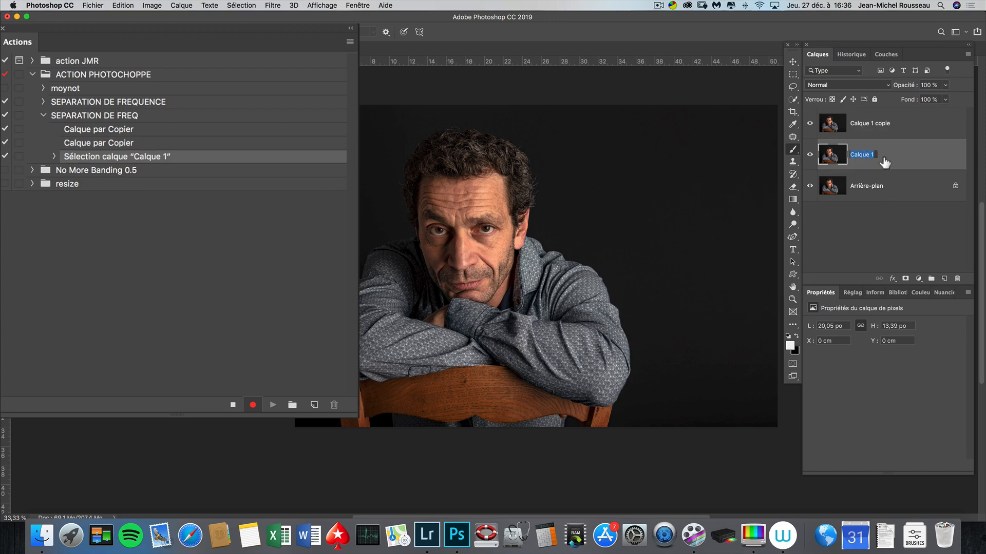
pyautogui.write('BF')
pyautogui.press('Return')
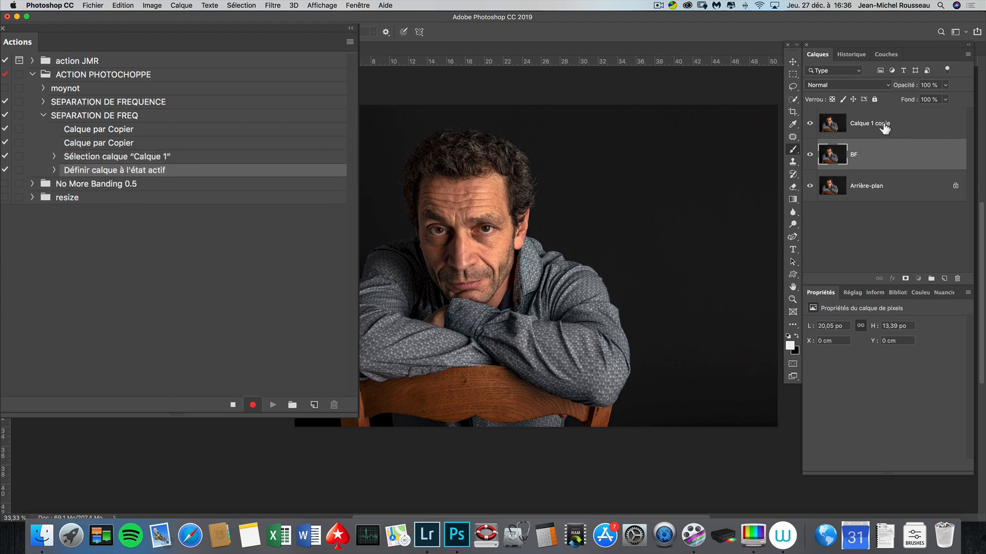
pyautogui.doubleClick(880, 123)
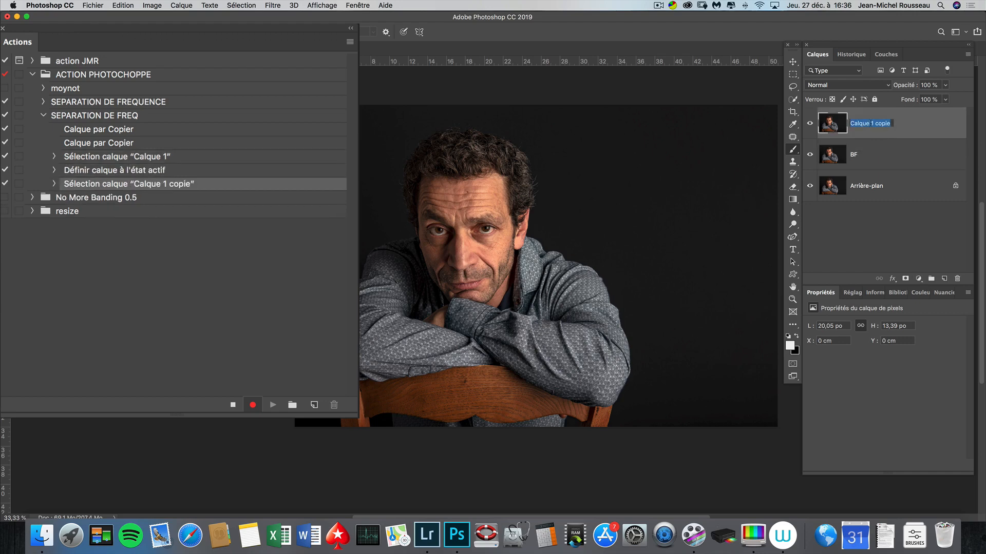
pyautogui.write('HF')
# Step: Hide the HF layer and apply a Gaussian blur with an 8,7 pixel radius to the BF layer
pyautogui.click(895, 159)
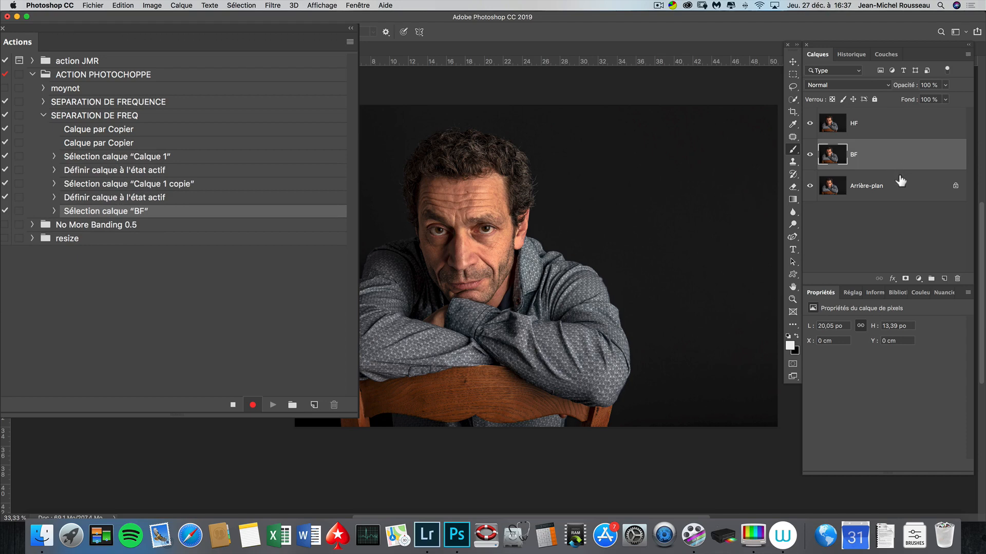
pyautogui.click(810, 124)
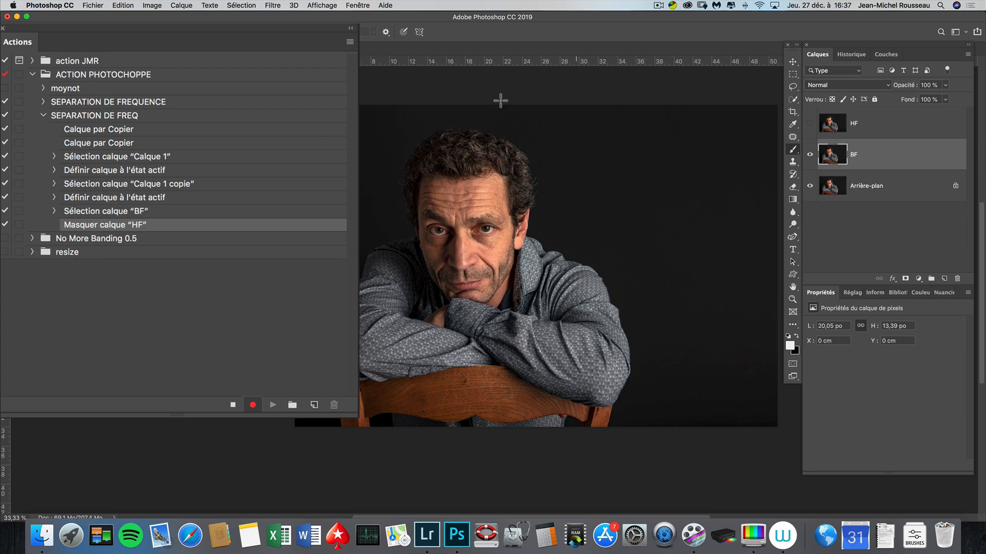
pyautogui.click(273, 5)
pyautogui.moveTo(380, 147)
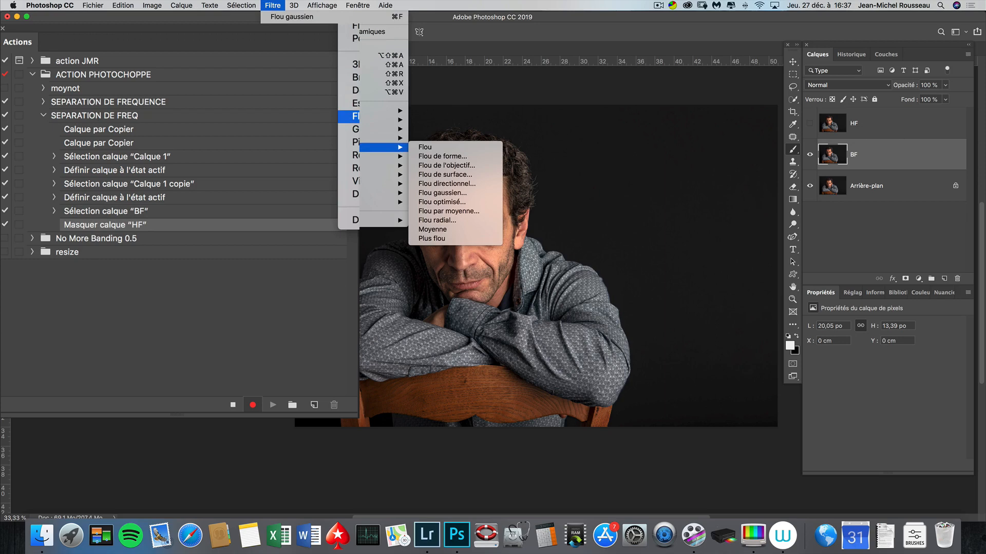
pyautogui.click(441, 193)
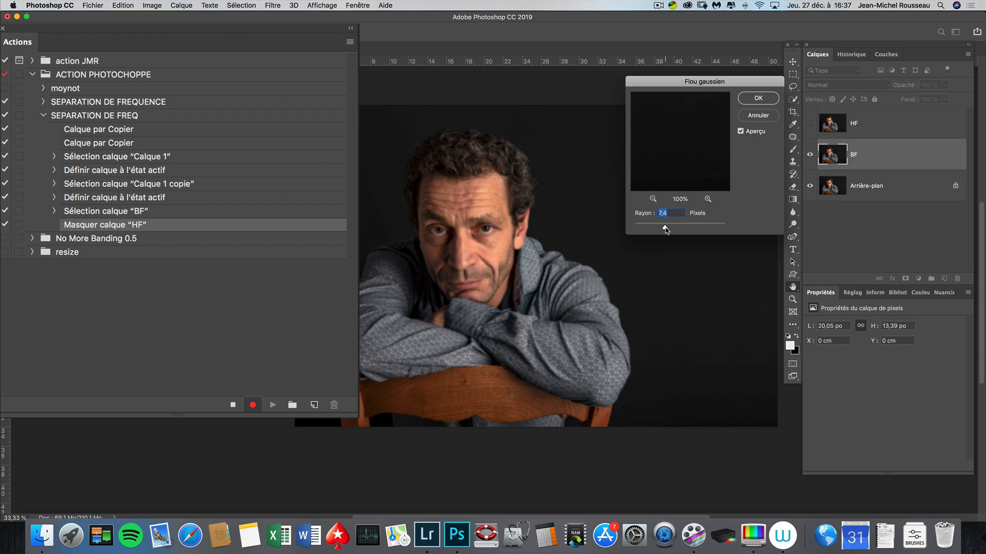
pyautogui.moveTo(665, 230); pyautogui.dragTo(668, 231)
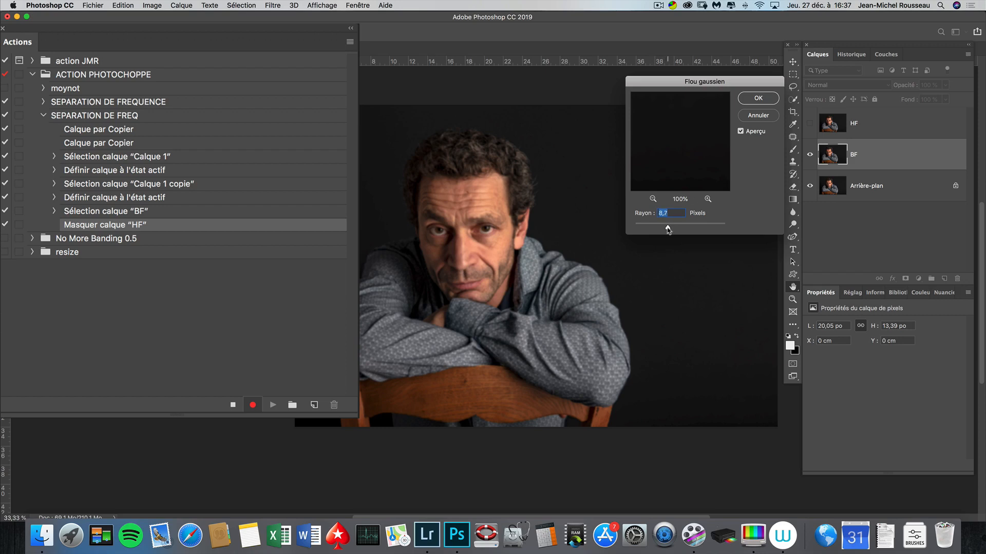
pyautogui.click(749, 100)
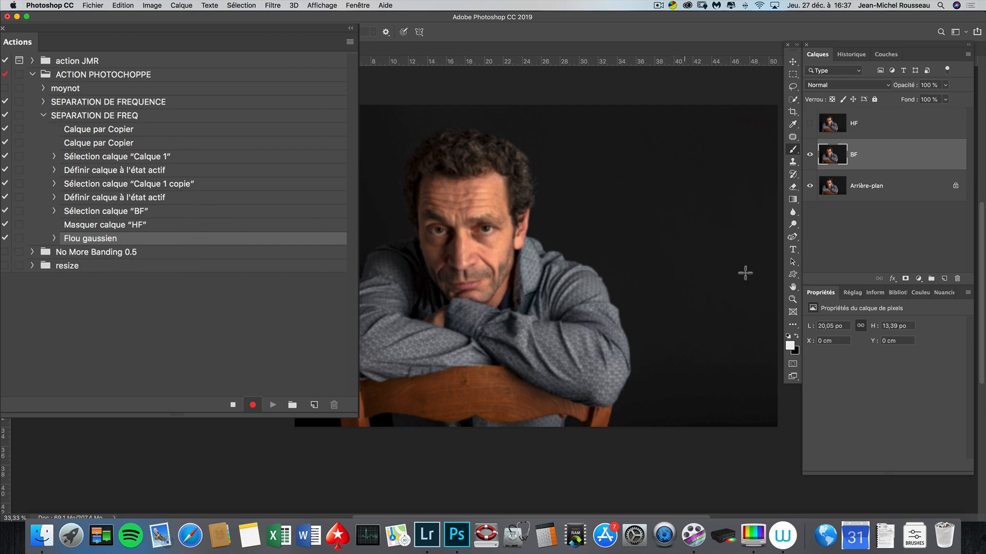
# Step: Show the HF layer and use Apply Image on it with layer BF as source, operation Soustraction, 100% opacity, scale 2 and offset 128
pyautogui.click(811, 126)
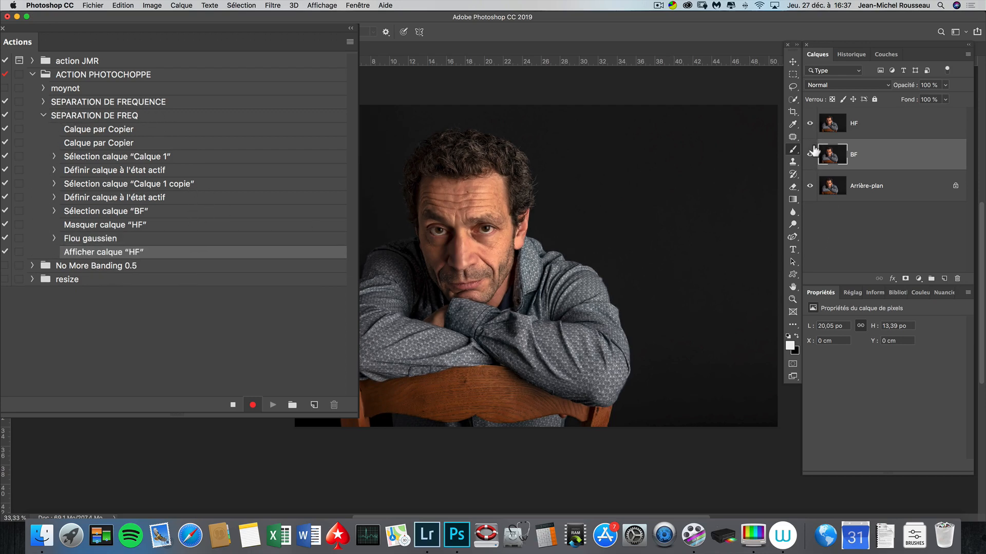
pyautogui.click(873, 128)
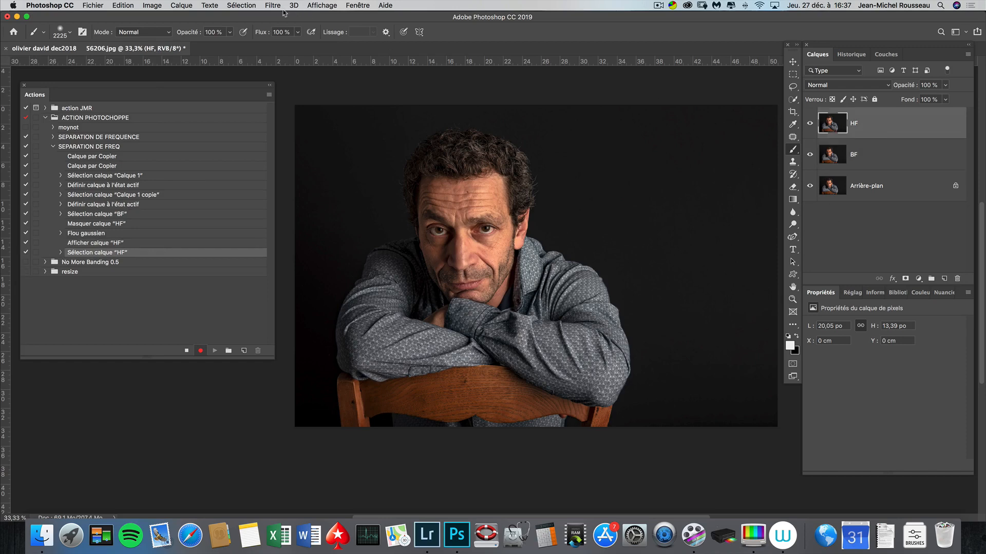
pyautogui.click(159, 7)
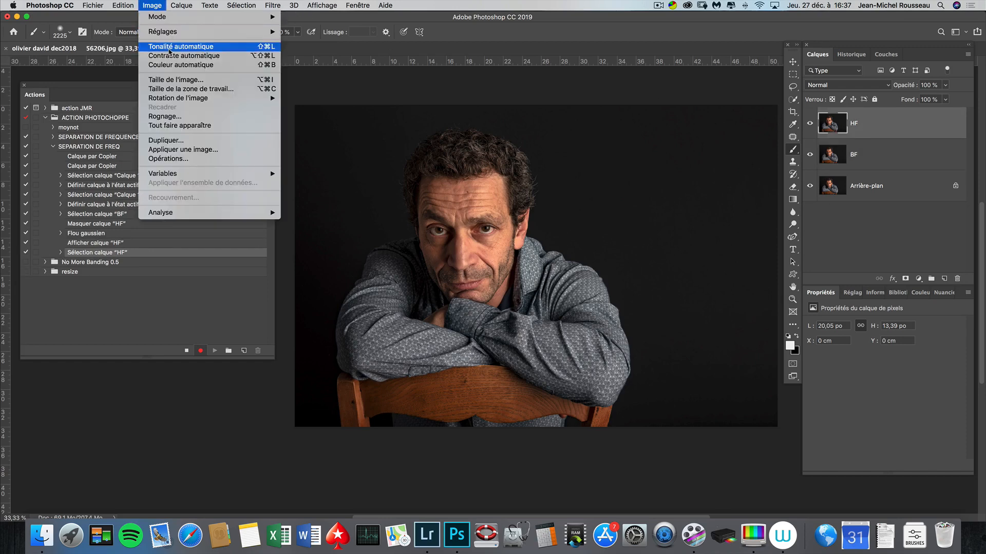
pyautogui.click(202, 150)
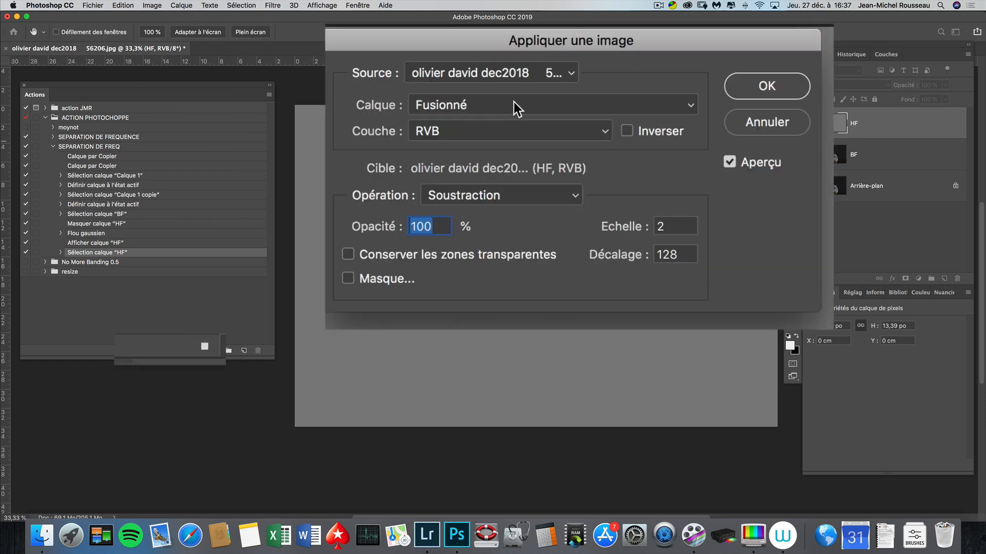
pyautogui.click(514, 102)
pyautogui.click(504, 150)
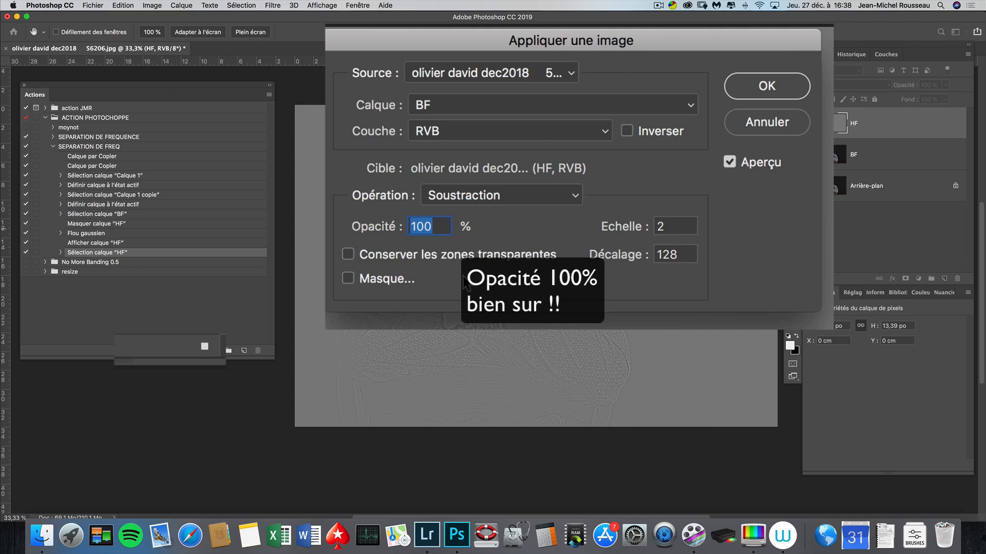
pyautogui.click(801, 96)
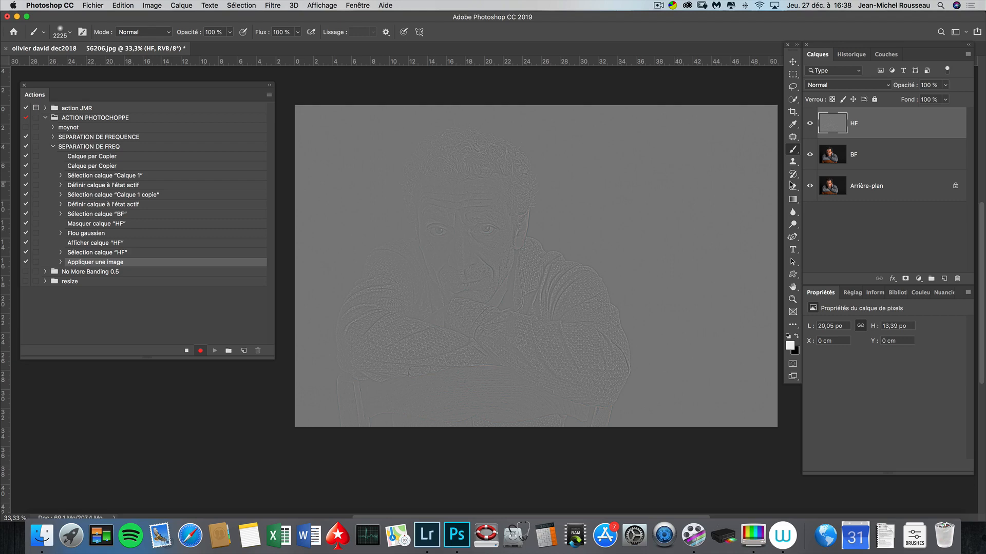
# Step: Add a white layer mask to the BF layer and another to the HF layer
pyautogui.click(895, 159)
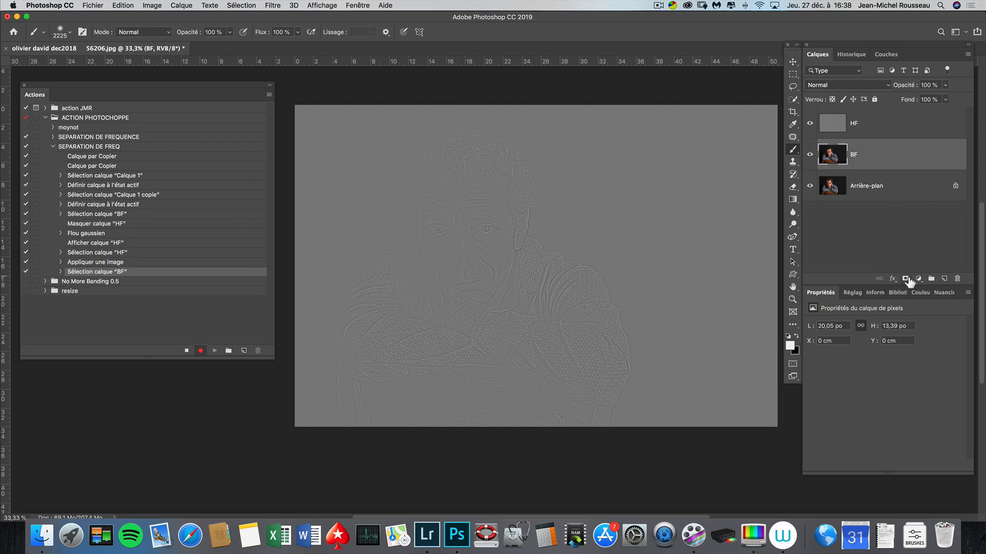
pyautogui.click(905, 280)
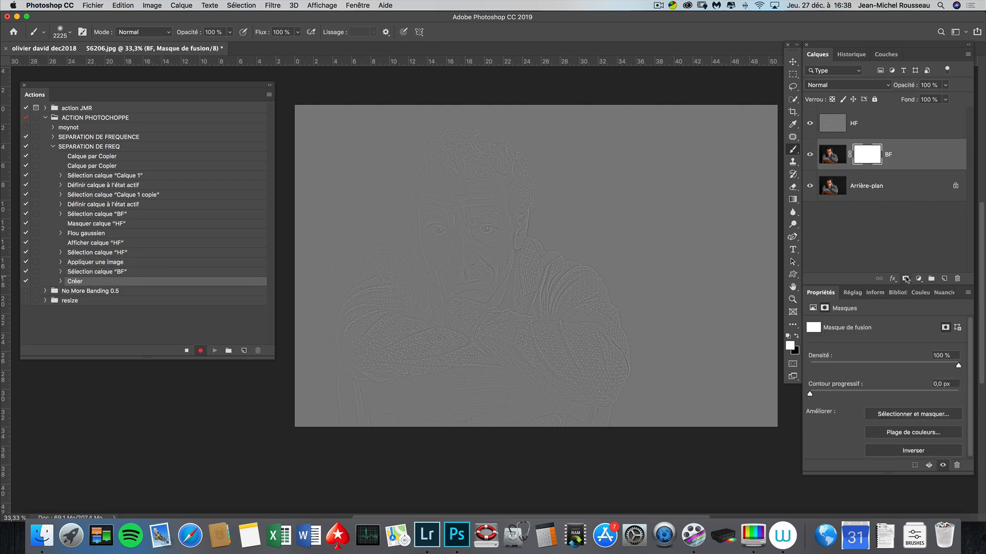
pyautogui.click(878, 125)
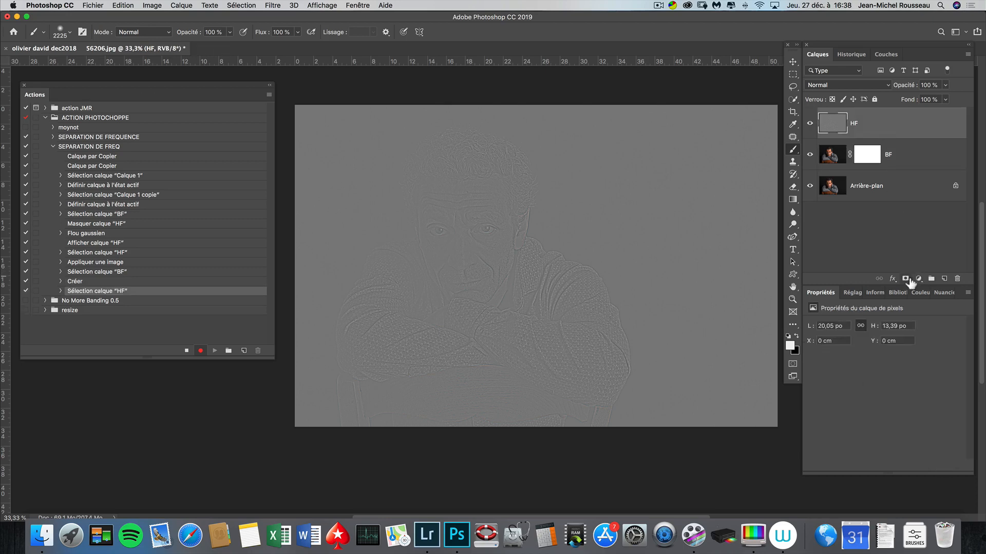
pyautogui.click(906, 279)
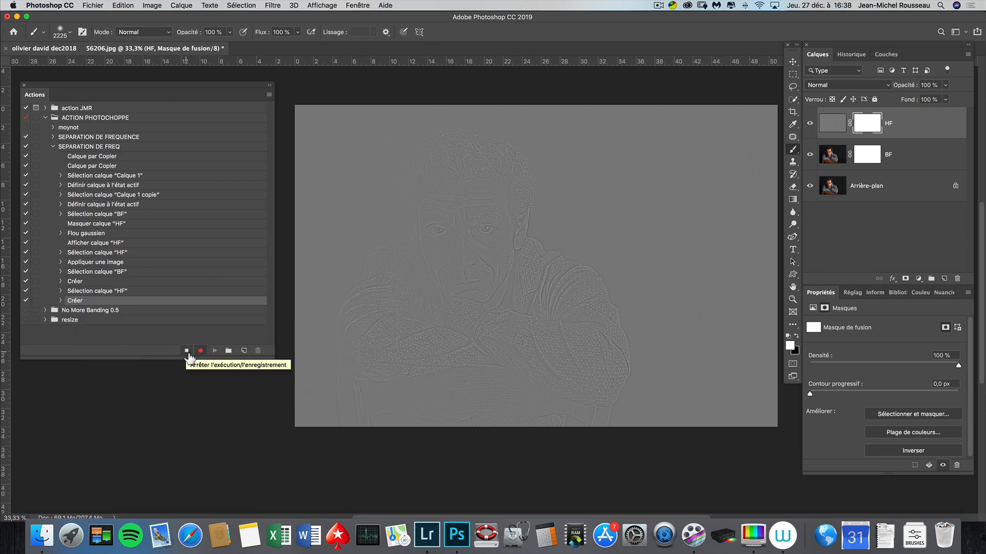
# Step: Stop recording the action and delete the HF and BF layers, keeping only Arrière-plan
pyautogui.click(187, 352)
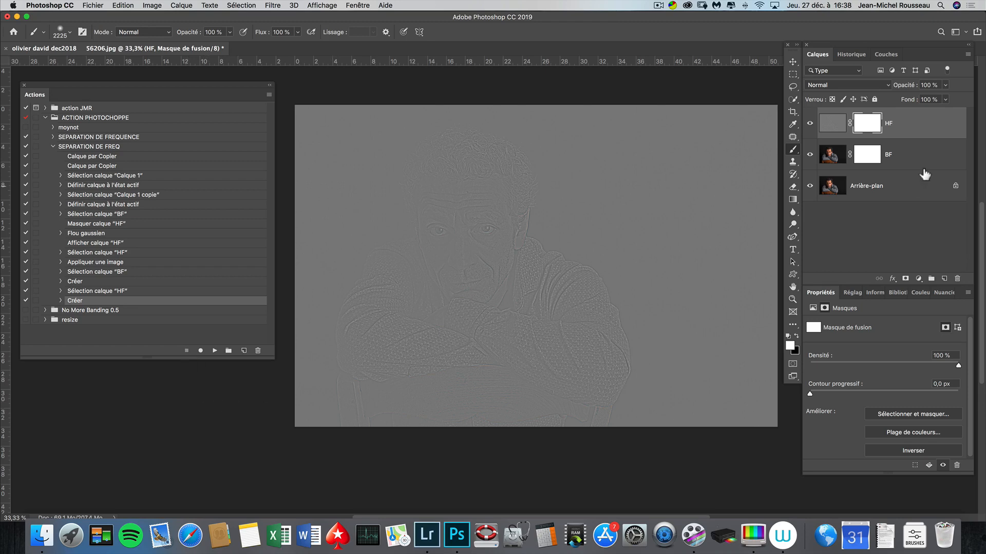
pyautogui.moveTo(926, 128); pyautogui.dragTo(957, 278)
pyautogui.moveTo(921, 127); pyautogui.dragTo(957, 279)
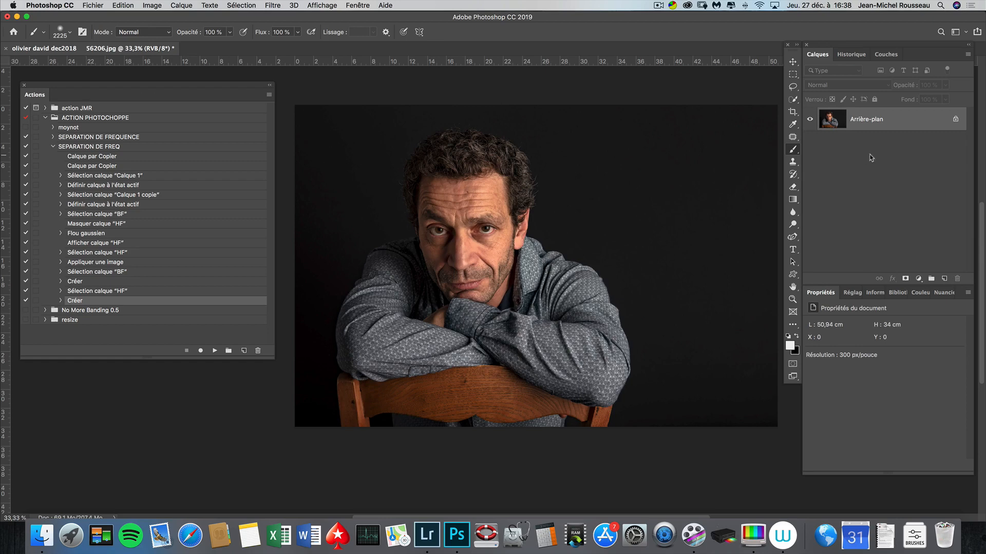
# Step: Switch the actions to Mode Bouton and run the yellow SEPARATION DE FREQ action on the portrait
pyautogui.click(82, 147)
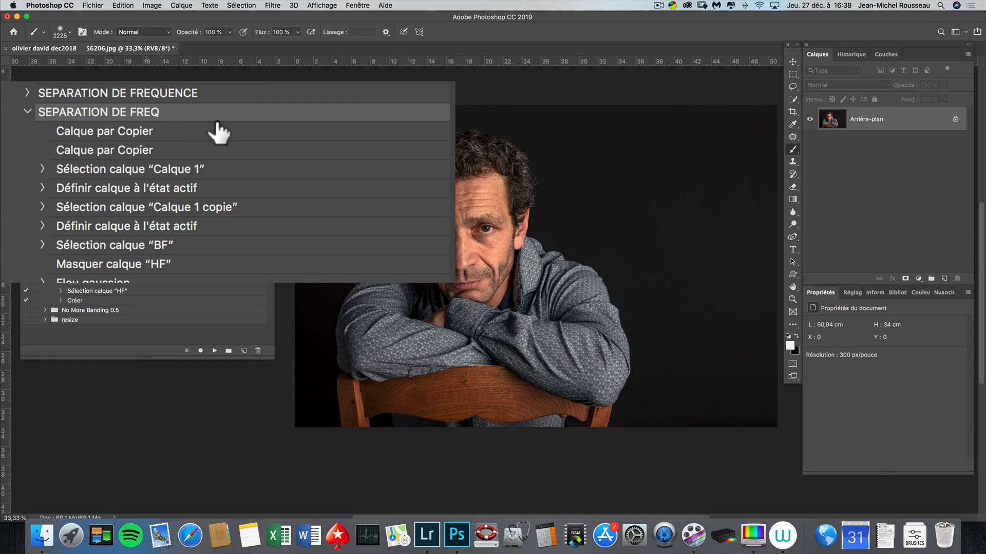
pyautogui.click(267, 87)
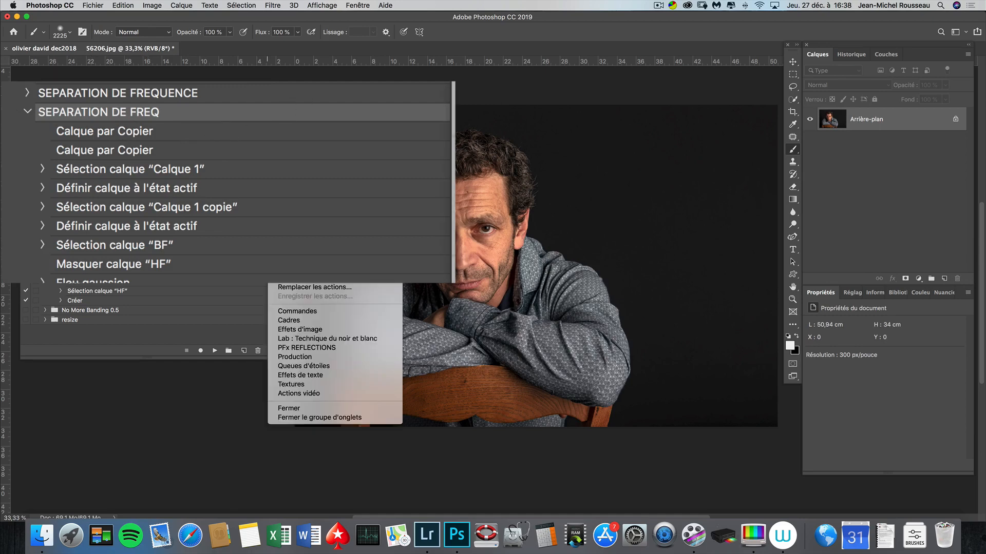
pyautogui.click(274, 98)
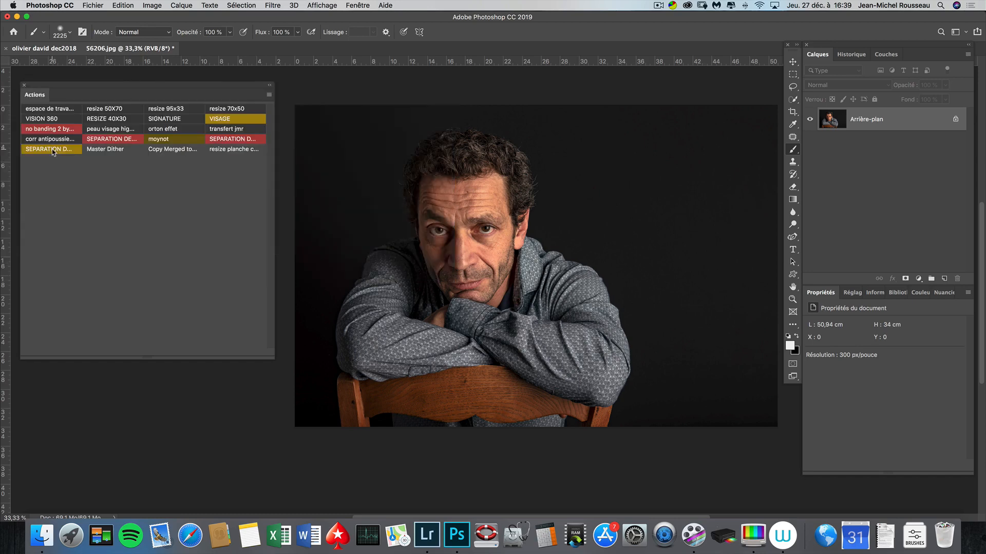
pyautogui.click(53, 149)
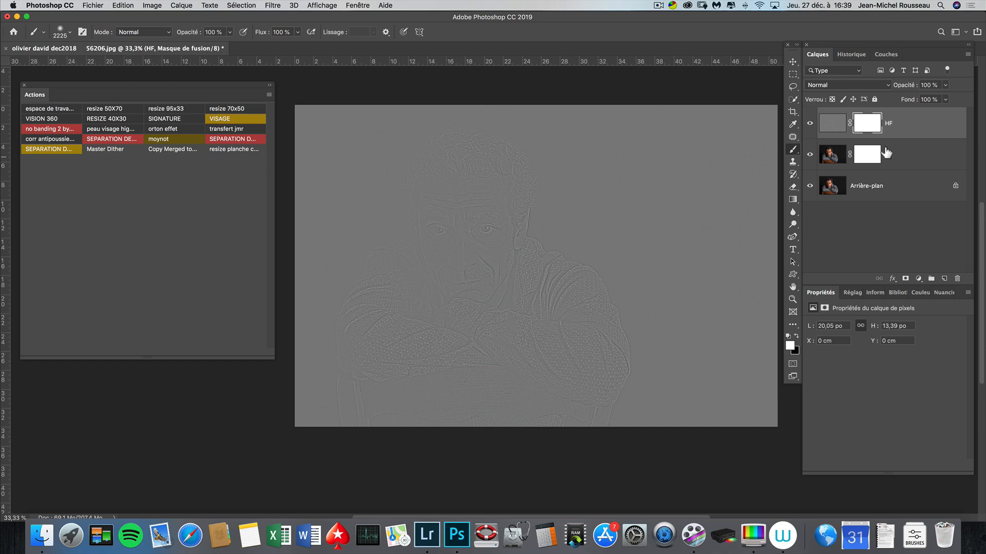
# Step: Delete the HF and BF layers generated by the action and turn off Mode Bouton
pyautogui.moveTo(929, 124); pyautogui.dragTo(958, 278)
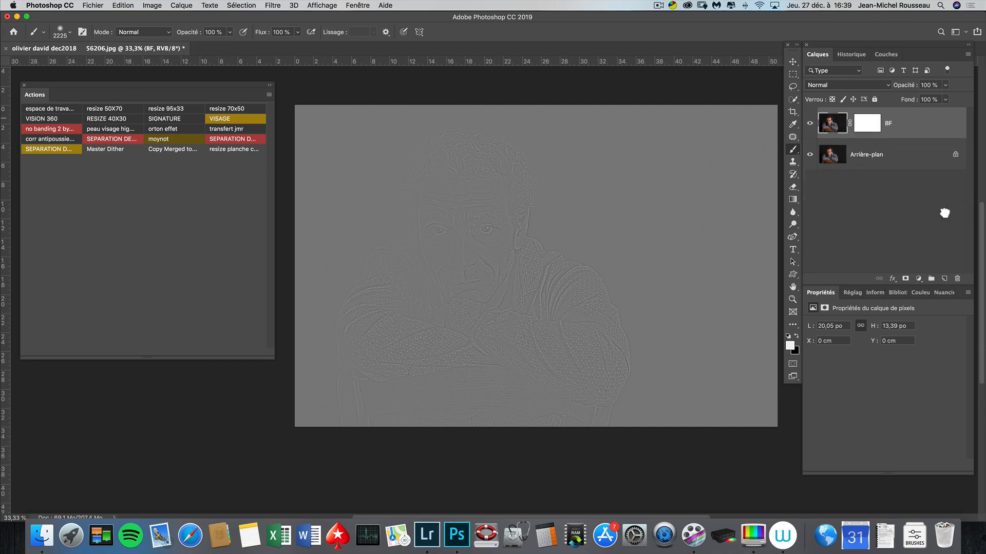
pyautogui.moveTo(921, 128); pyautogui.dragTo(958, 278)
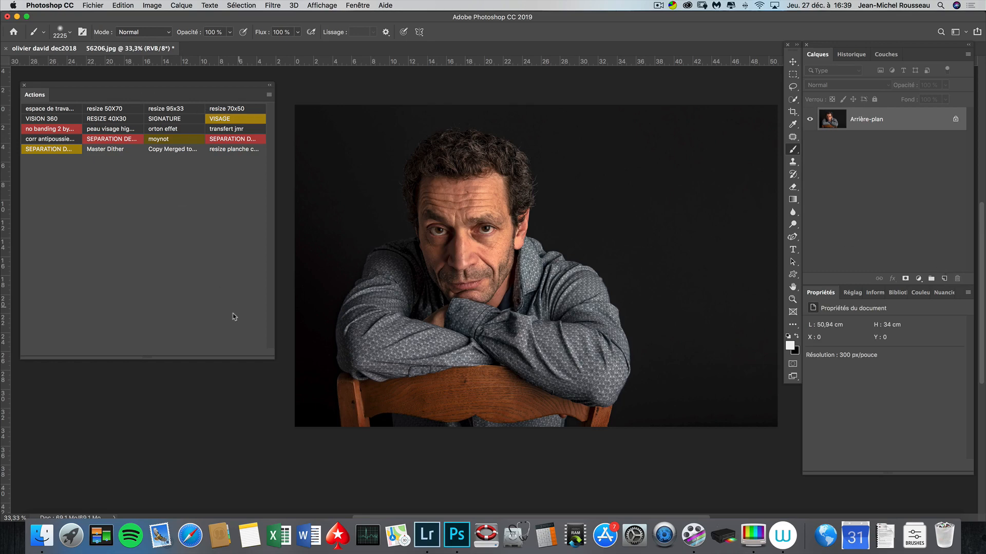
pyautogui.click(269, 97)
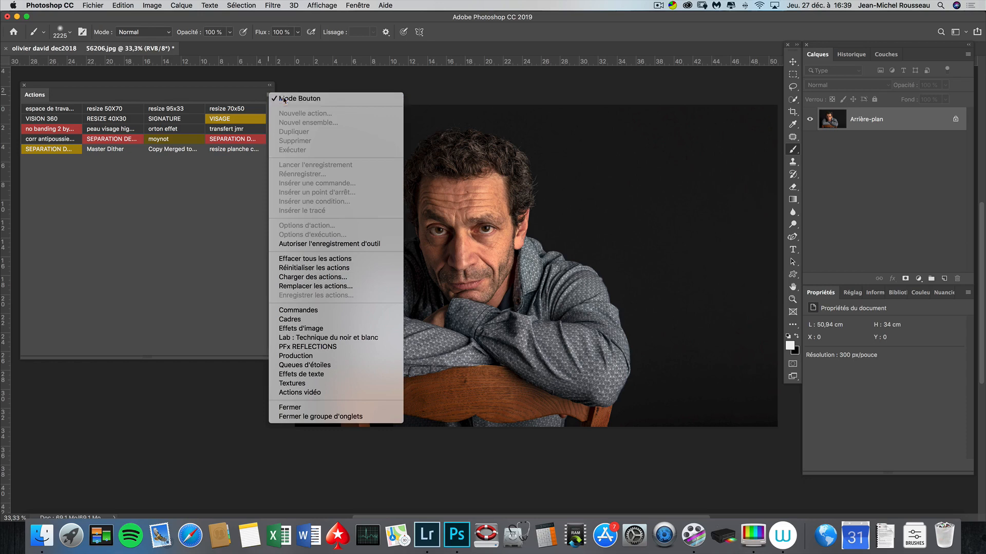
pyautogui.click(284, 99)
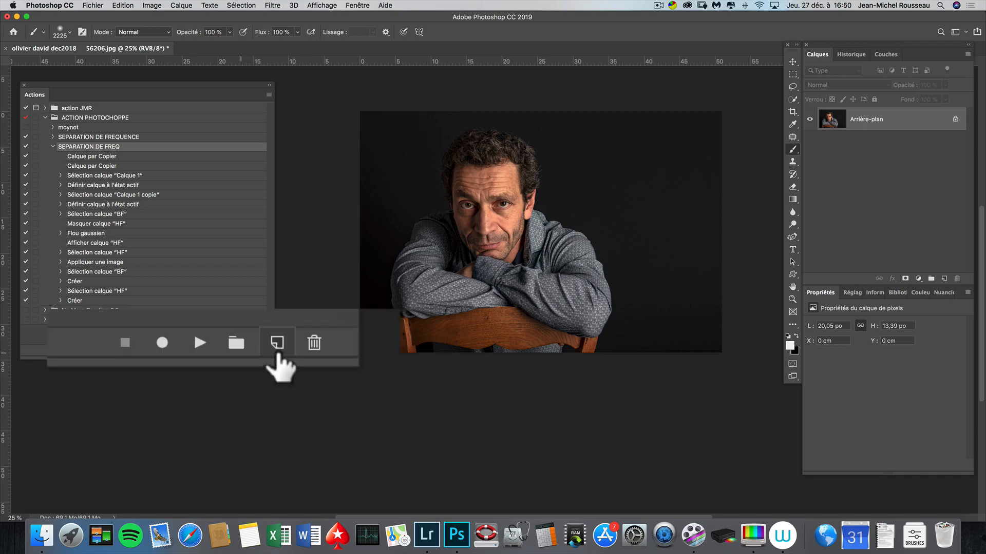
# Step: Create a new action named MARQUISE in the ACTION PHOTOCHOPPE set with the colour Jaune and start recording it
pyautogui.click(244, 351)
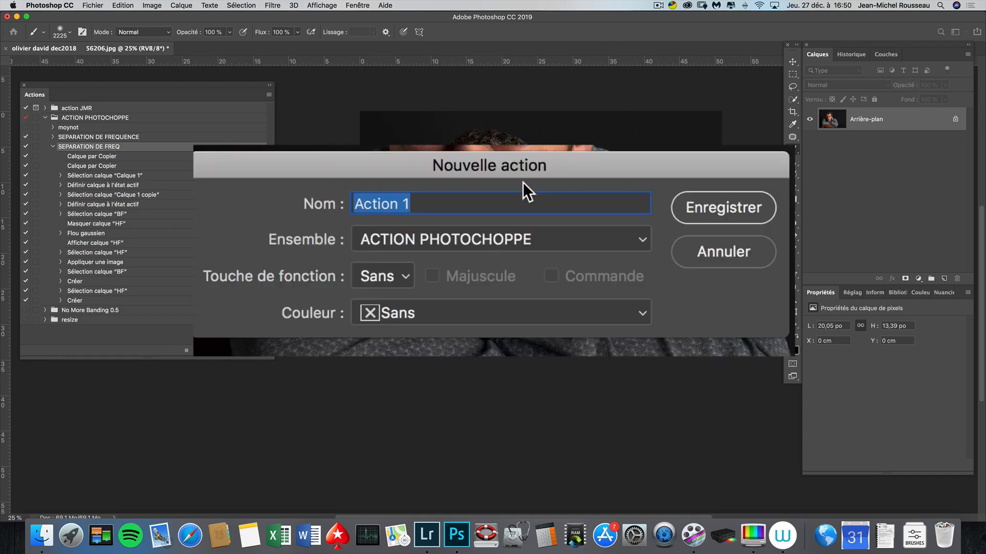
pyautogui.write('M')
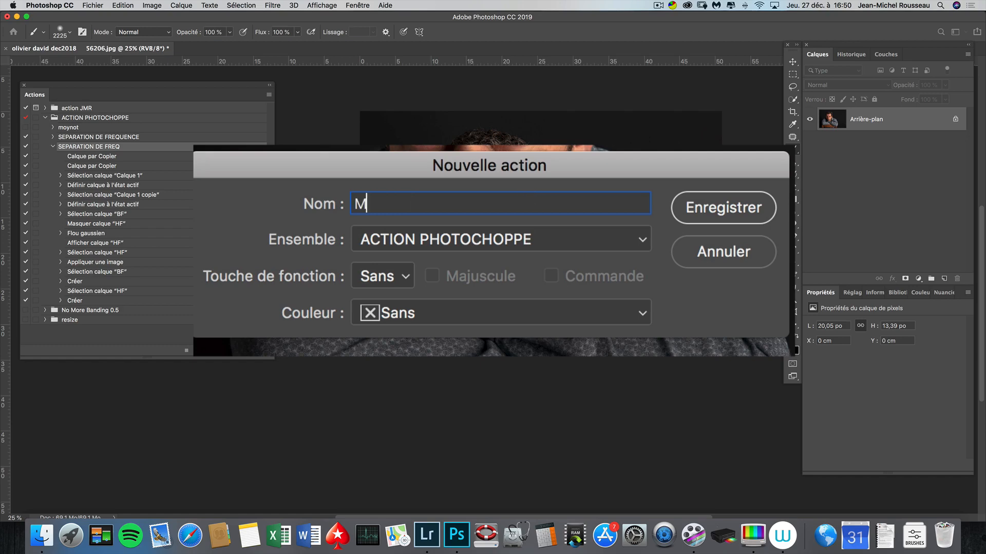
pyautogui.write('ARQUISE')
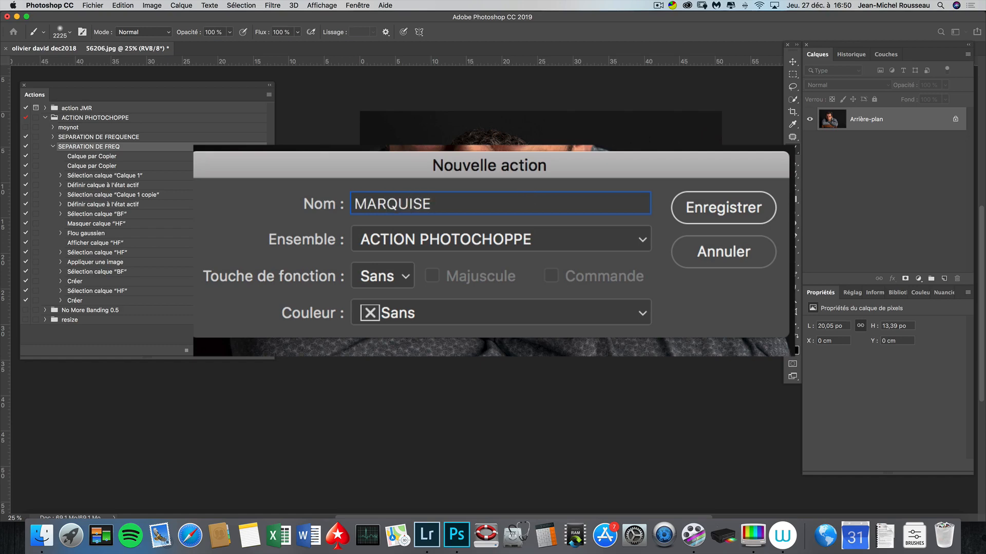
pyautogui.click(524, 242)
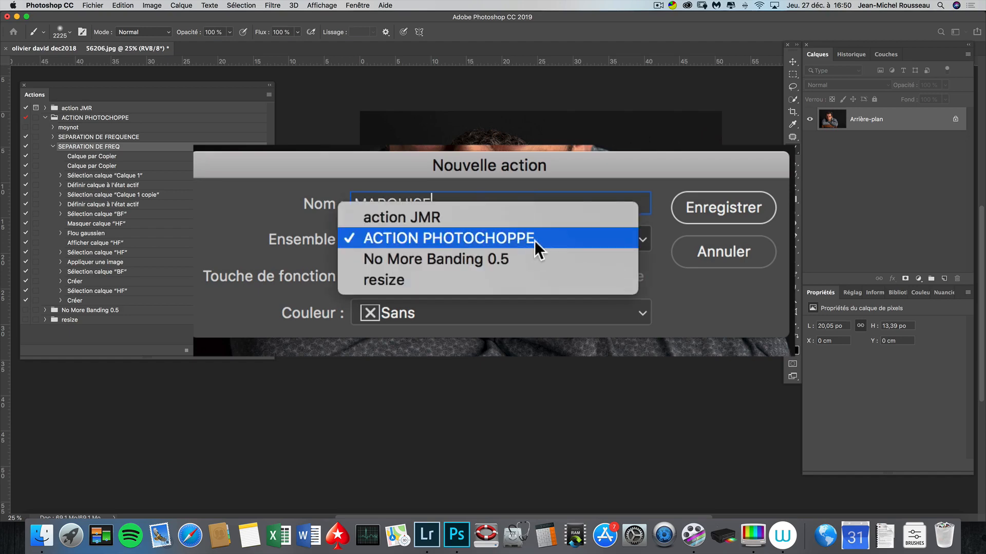
pyautogui.click(537, 239)
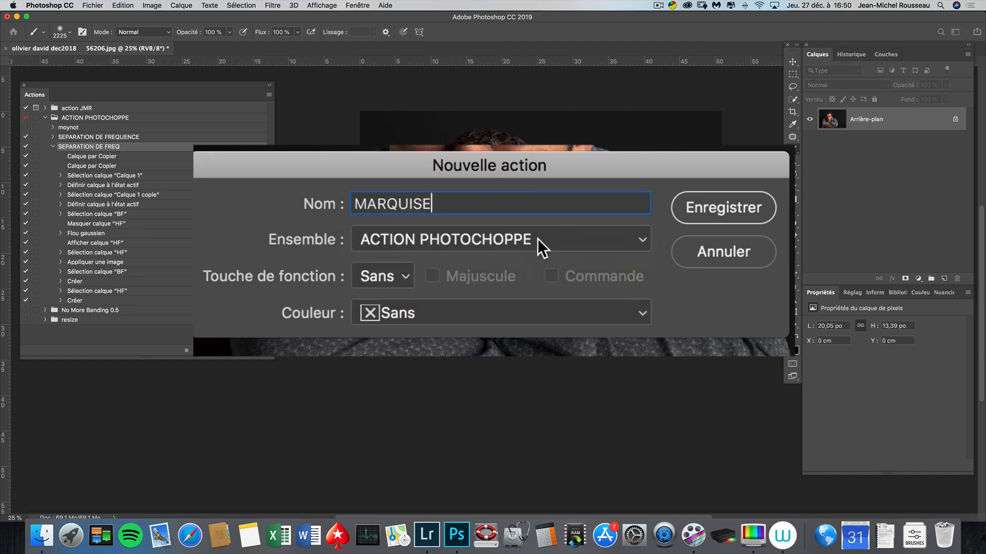
pyautogui.click(411, 317)
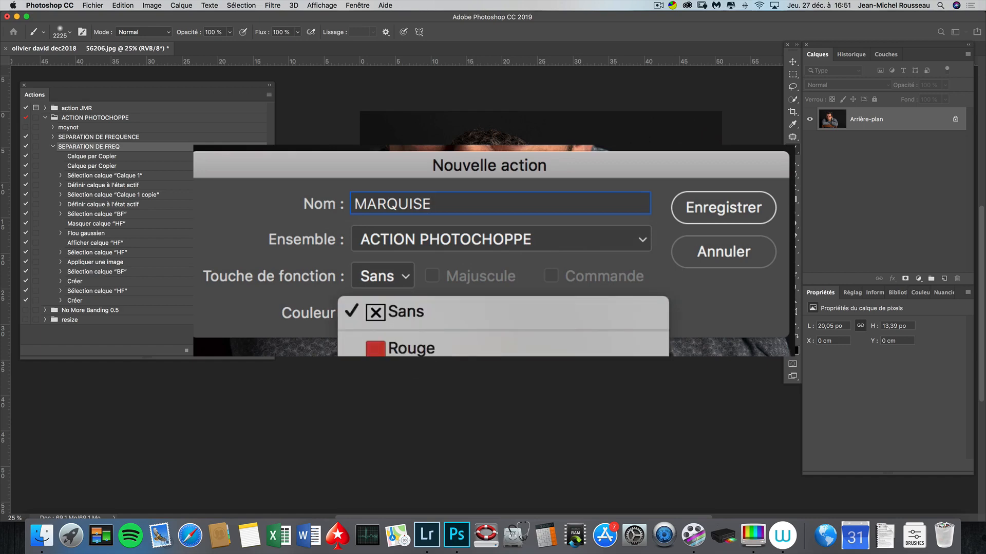
pyautogui.click(466, 309)
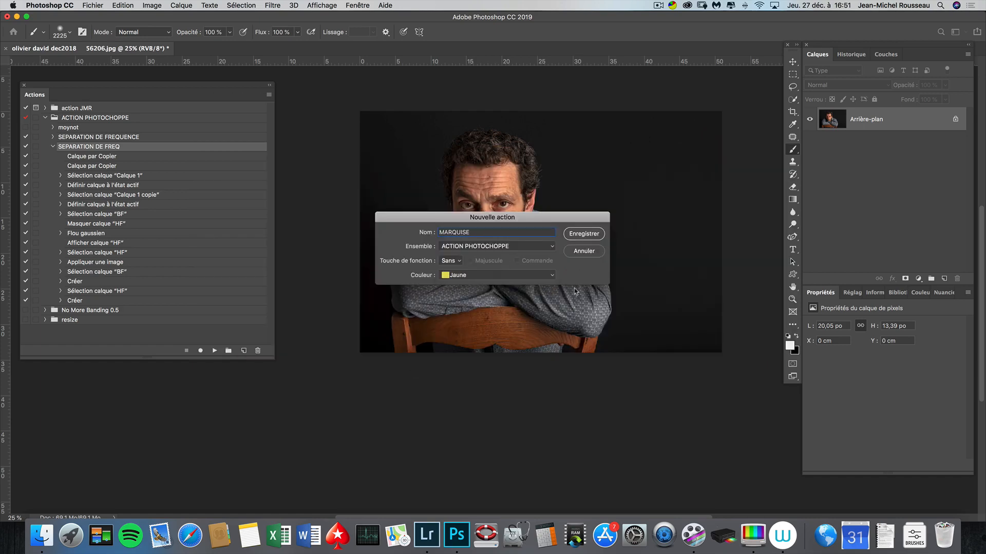
pyautogui.click(592, 235)
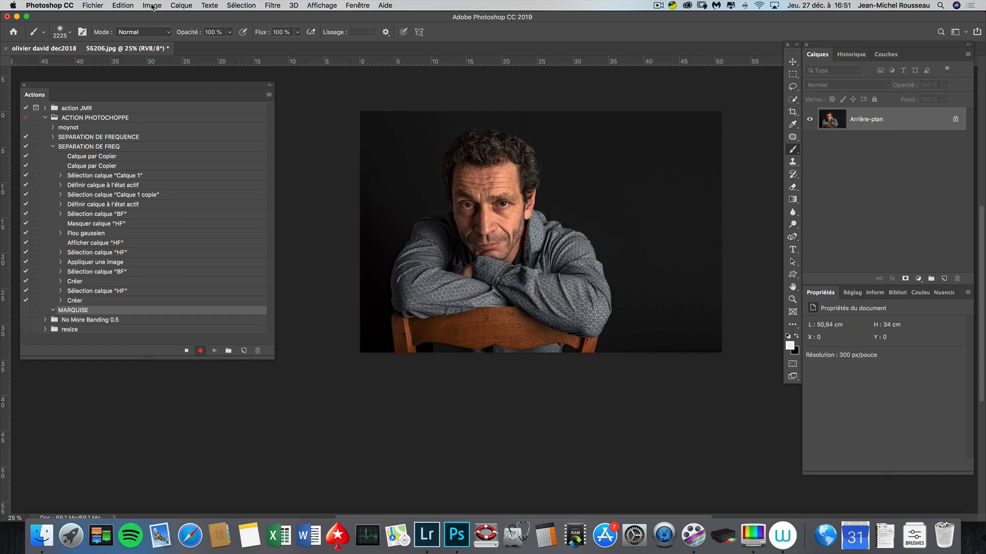
pyautogui.click(152, 6)
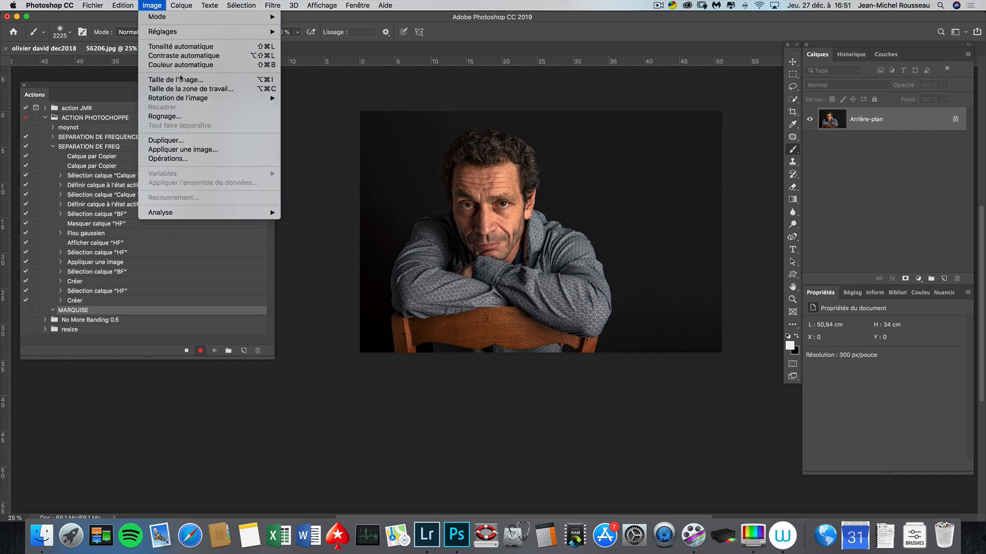
pyautogui.click(186, 90)
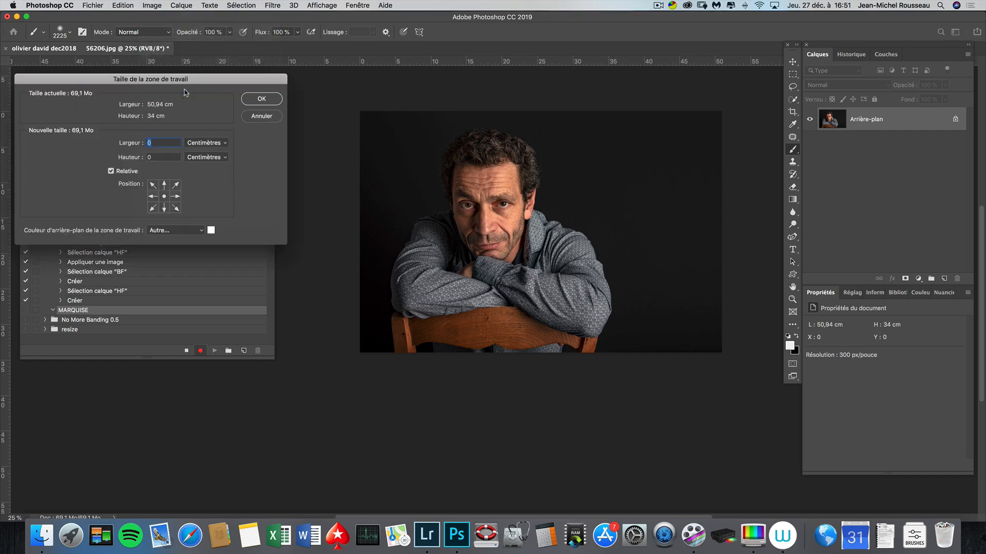
pyautogui.moveTo(208, 81); pyautogui.dragTo(269, 79)
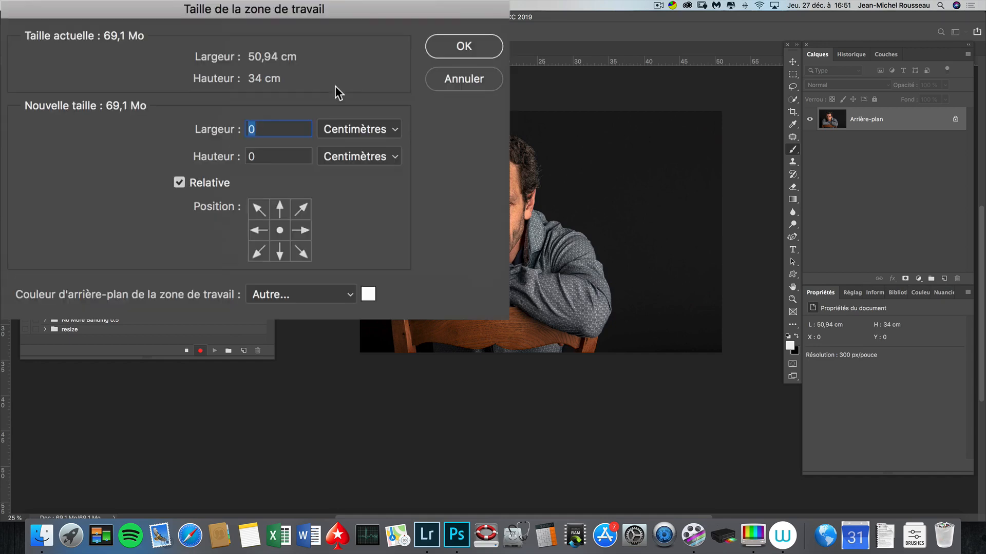
pyautogui.click(180, 184)
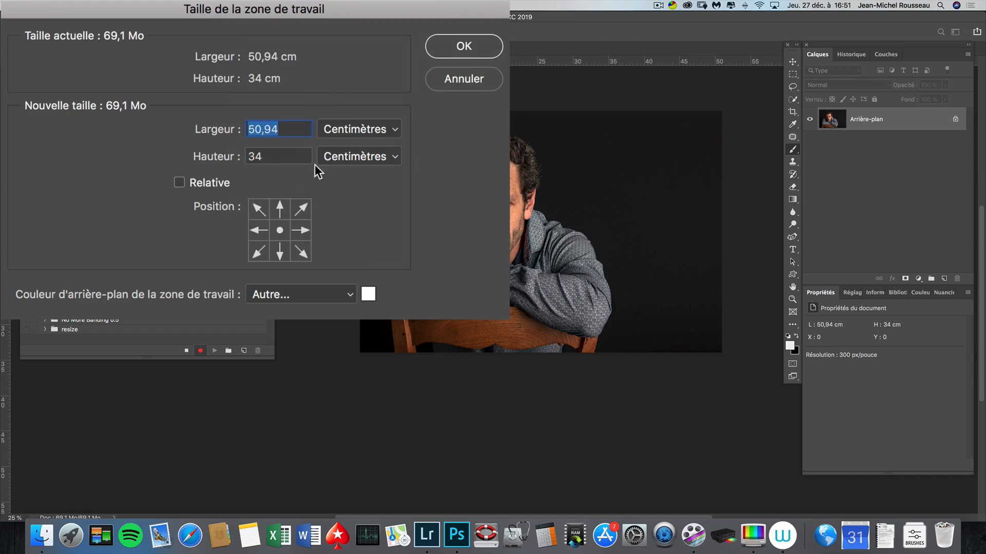
pyautogui.click(306, 134)
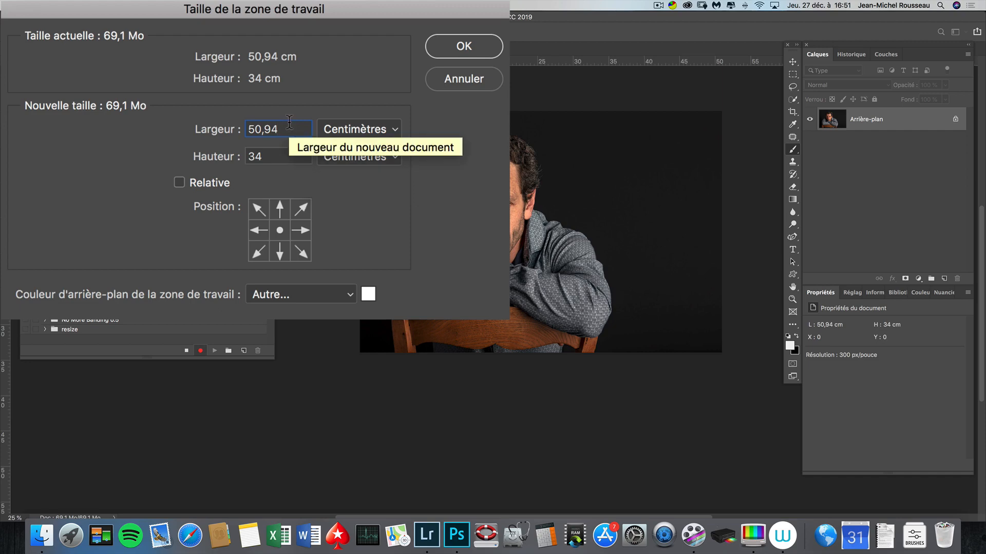
pyautogui.moveTo(288, 129); pyautogui.dragTo(248, 129)
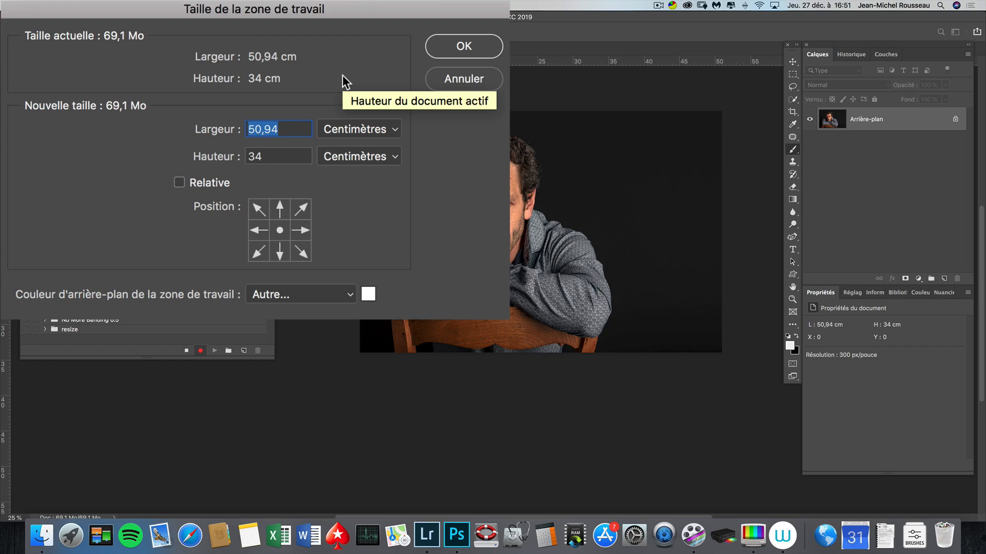
pyautogui.write('70')
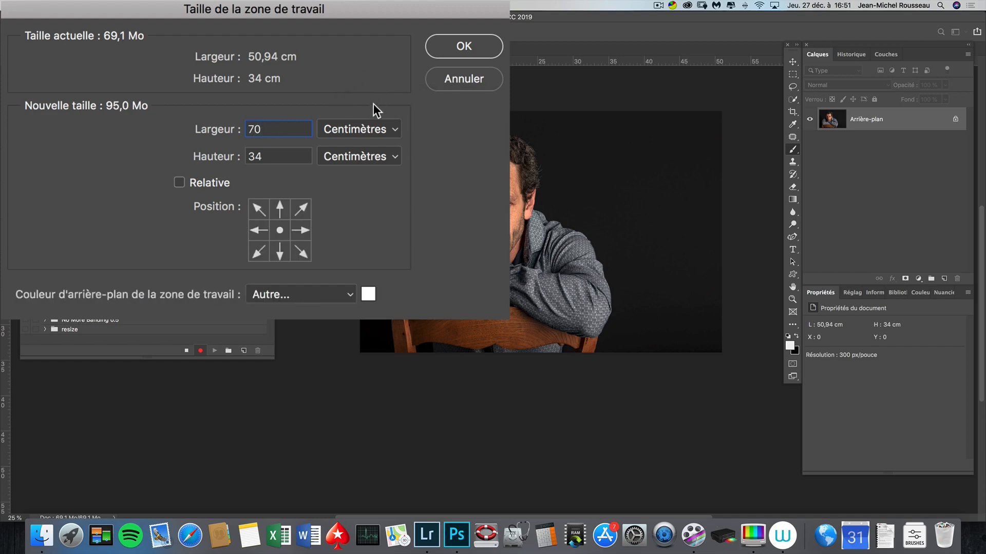
pyautogui.click(378, 130)
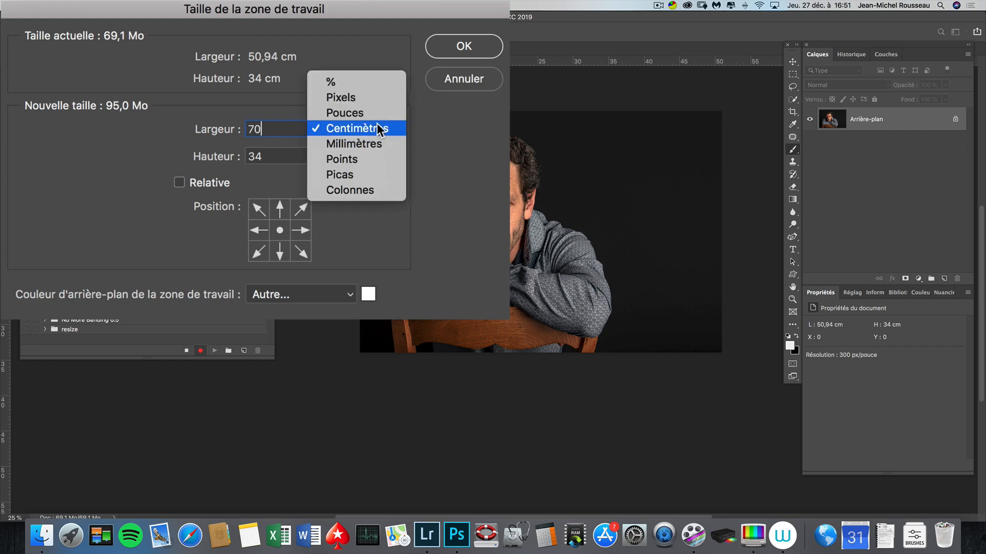
pyautogui.click(378, 130)
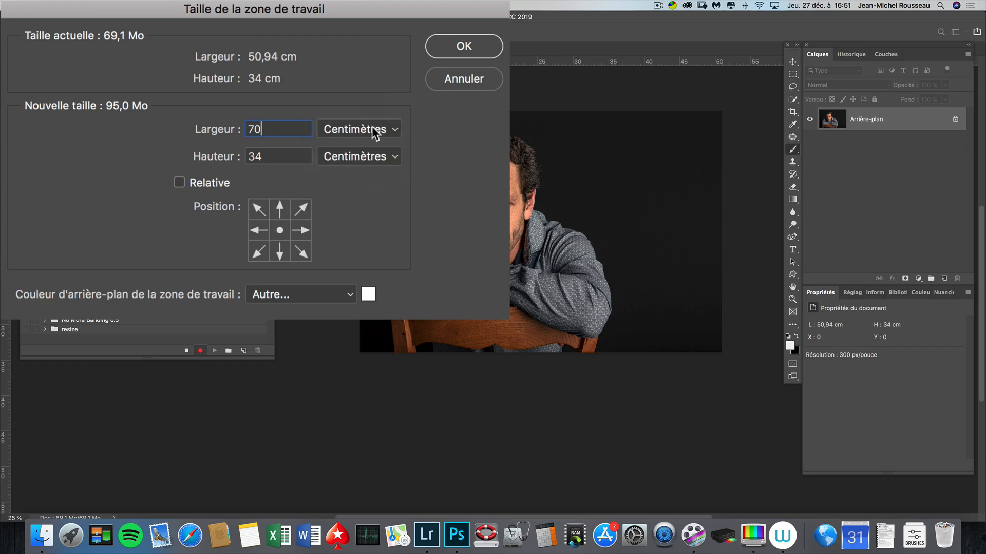
pyautogui.press('Tab')
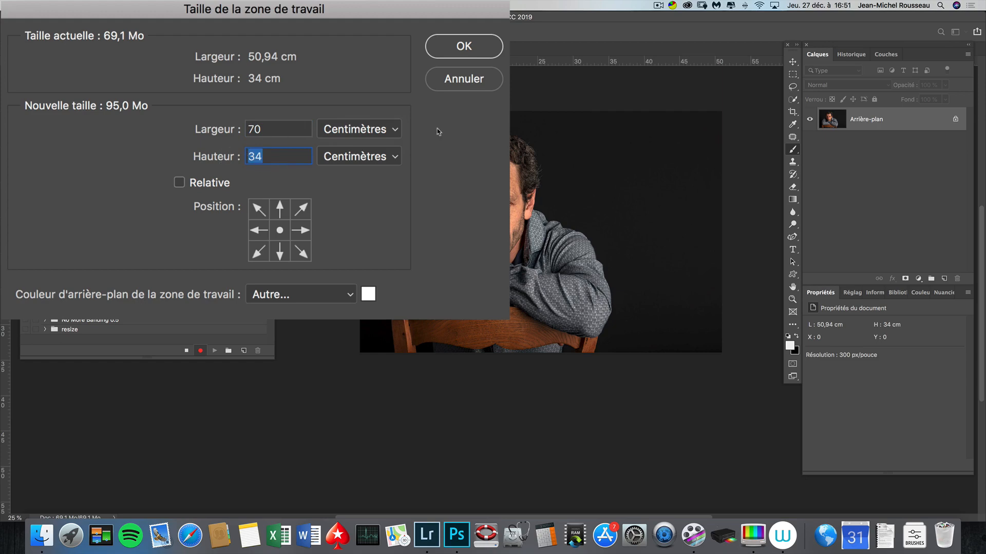
pyautogui.write('50')
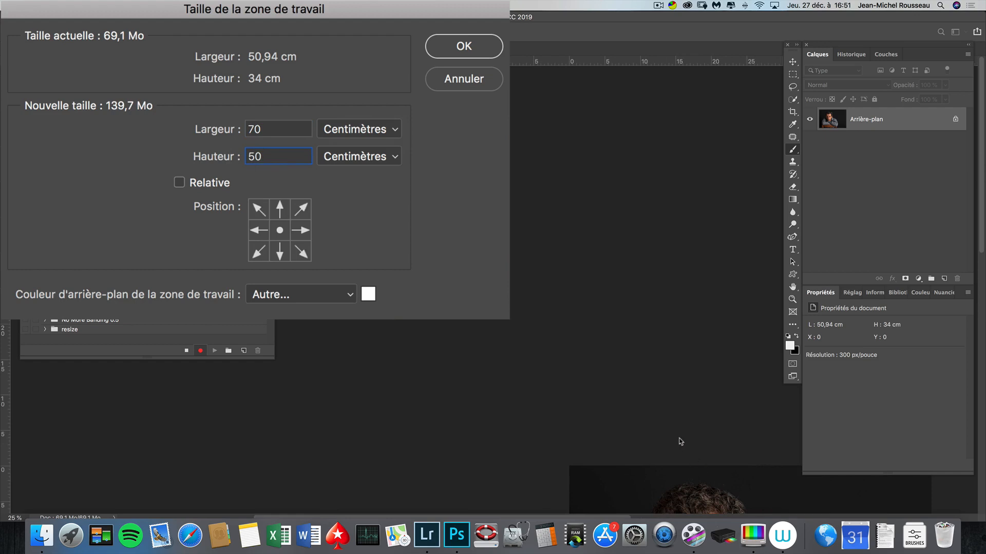
pyautogui.click(481, 81)
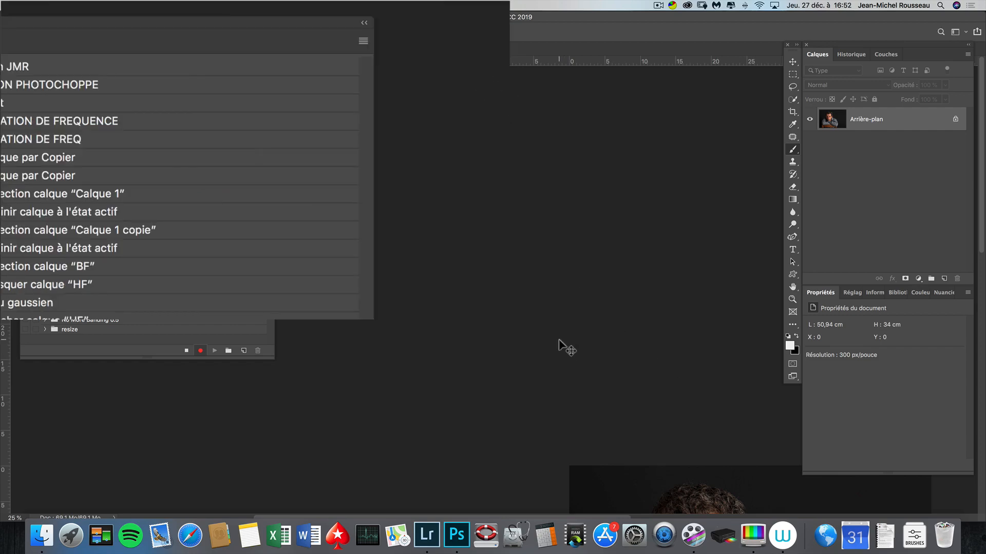
pyautogui.press('super+0')
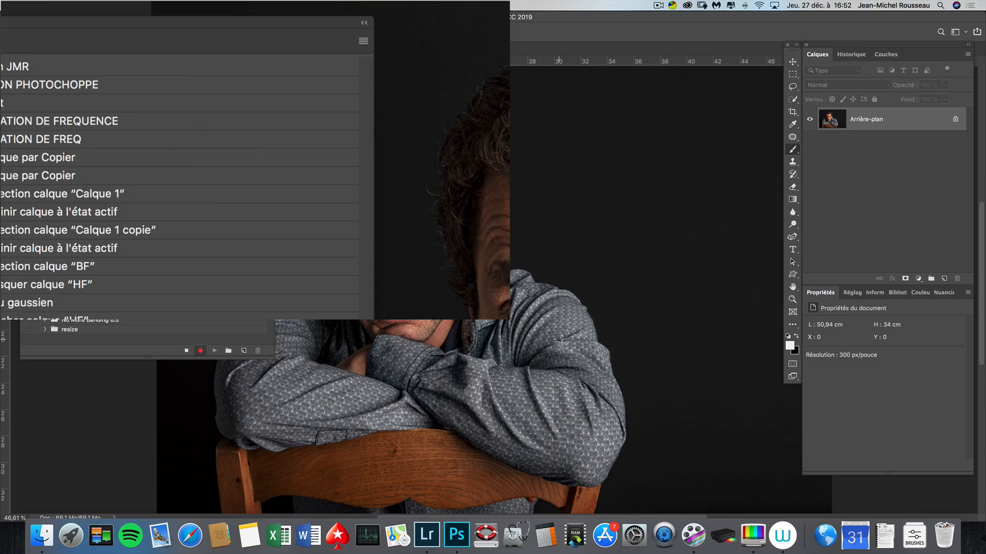
# Step: Set the new canvas size to 70 cm wide by 50 cm high with the Relative option turned off
pyautogui.click(151, 5)
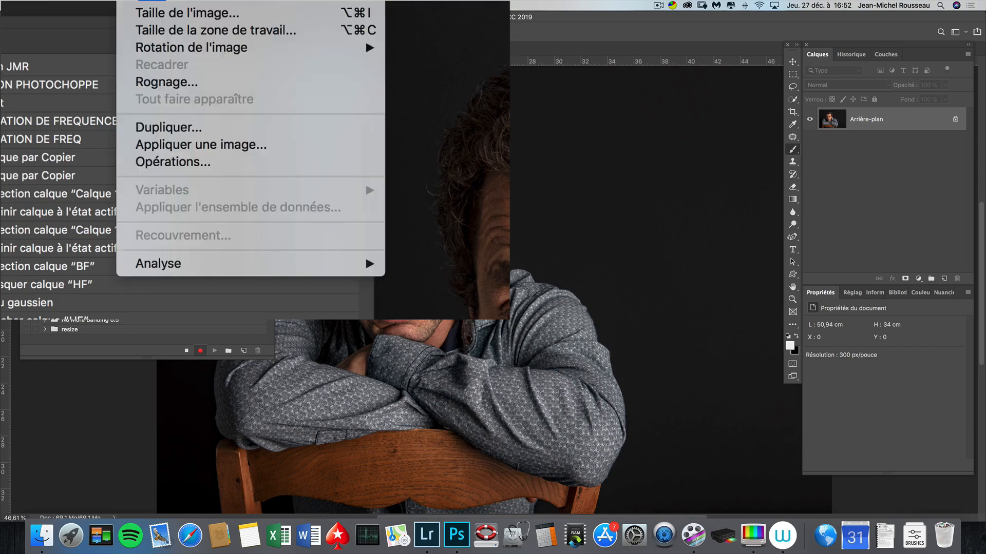
pyautogui.click(233, 30)
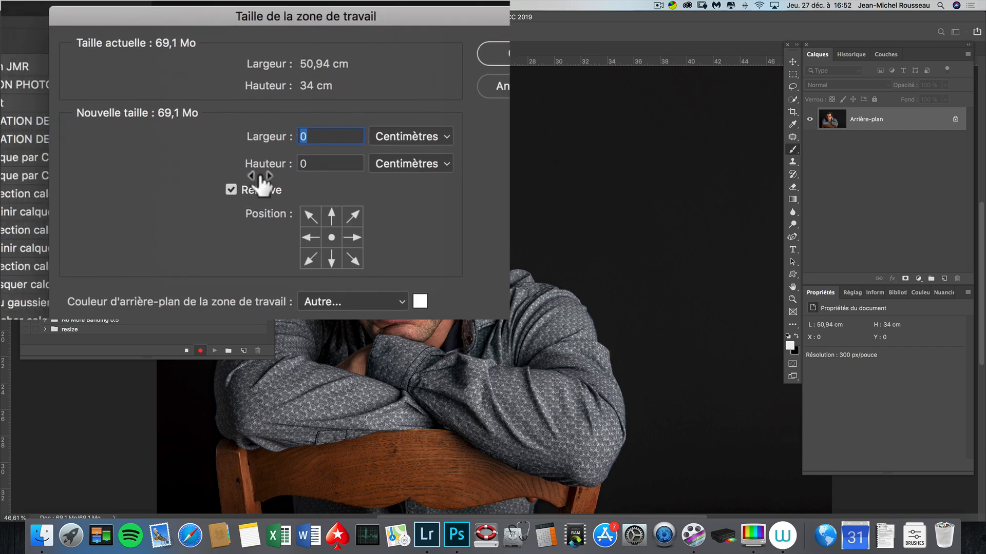
pyautogui.click(231, 189)
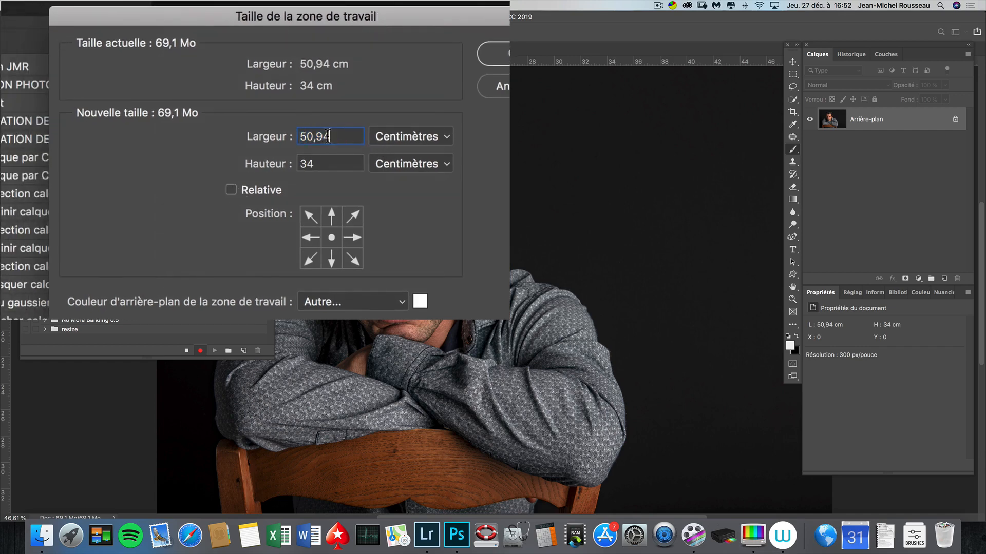
pyautogui.write('70')
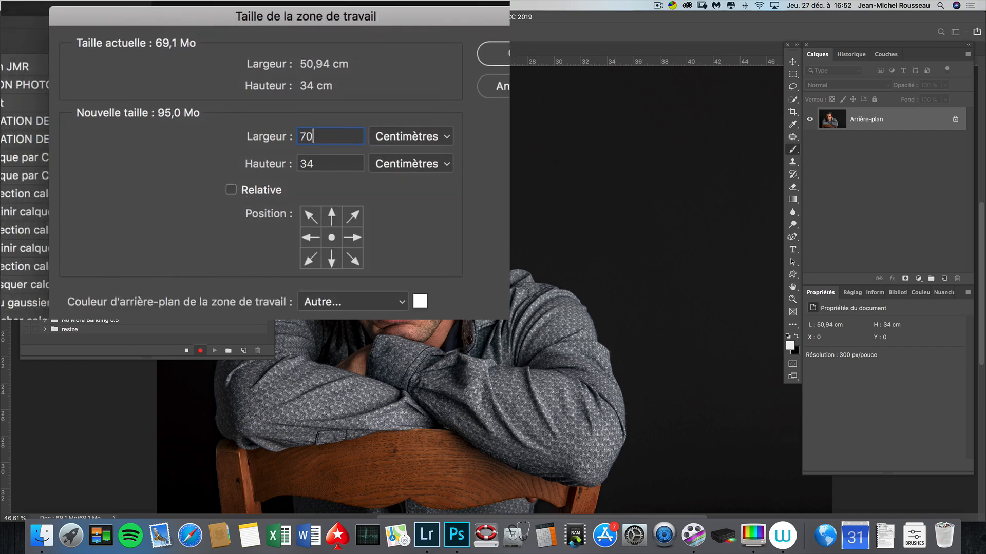
pyautogui.press('Tab')
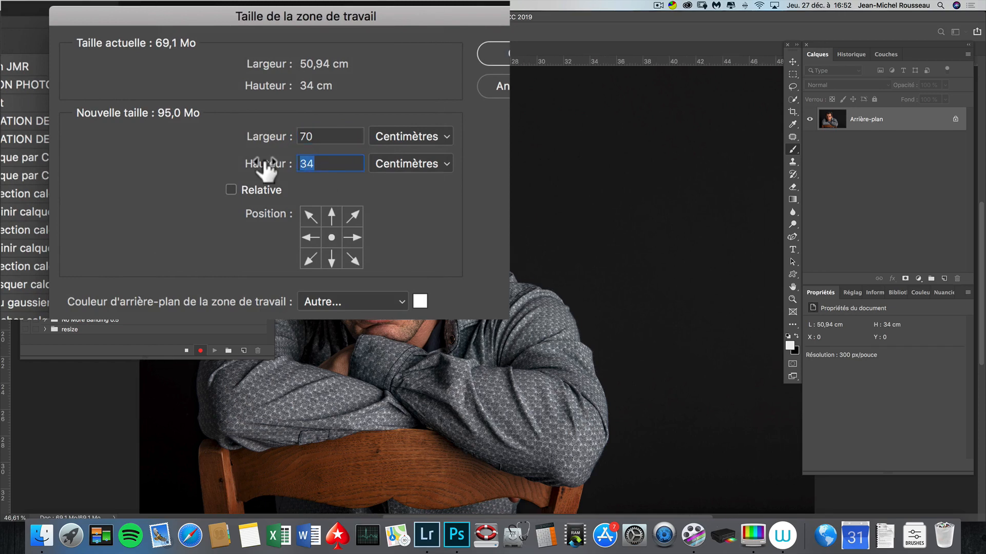
pyautogui.write('50')
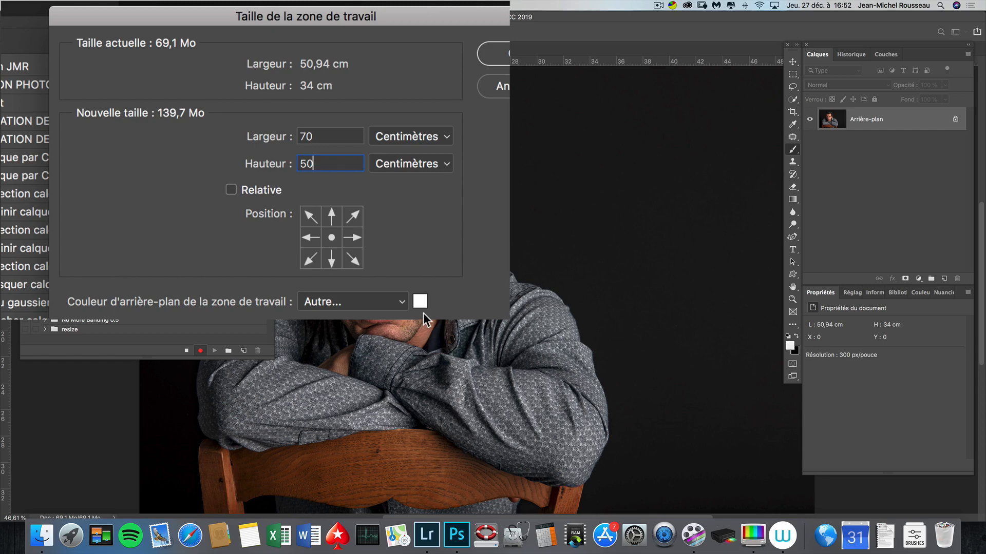
# Step: Inspect the custom canvas extension colour, keep it white (ffffff) and apply the new canvas size
pyautogui.click(393, 301)
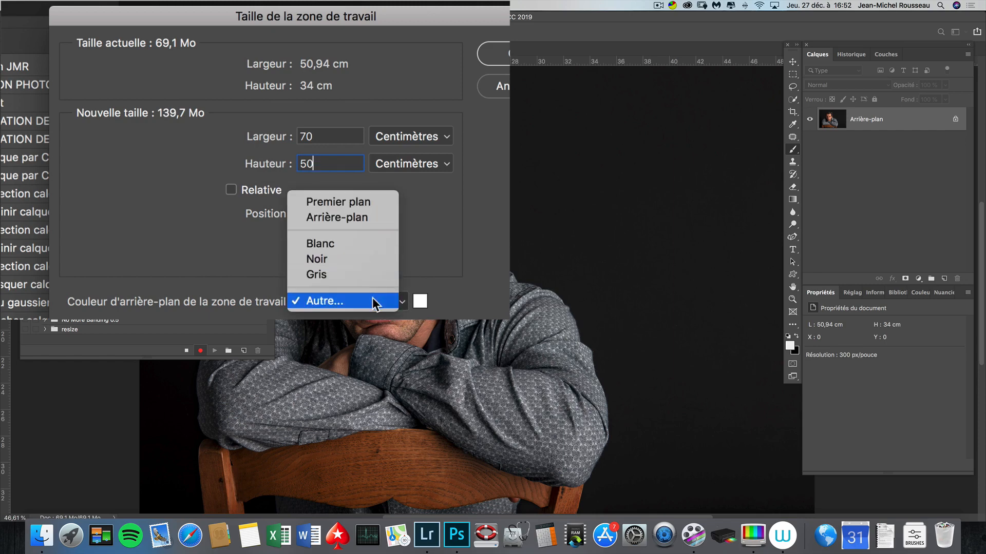
pyautogui.click(372, 298)
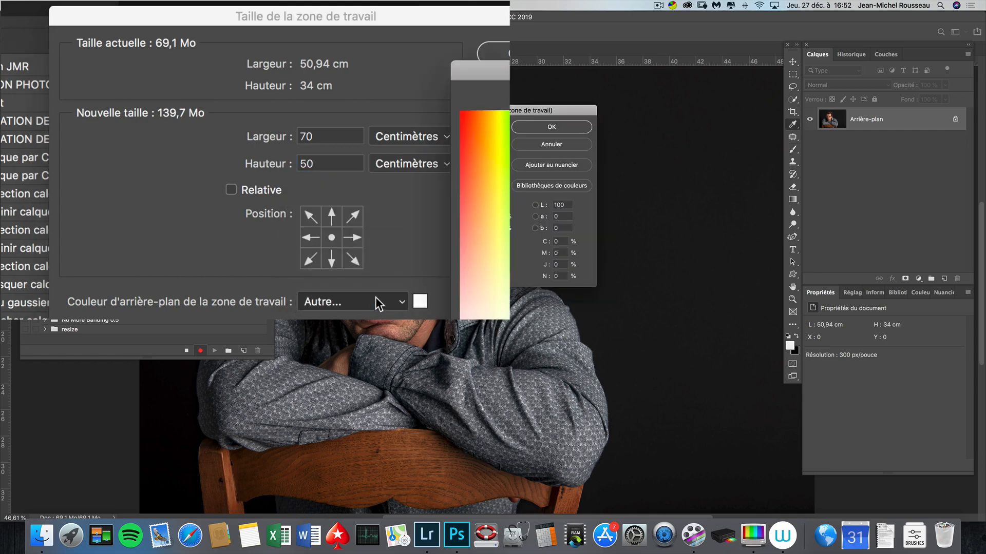
pyautogui.moveTo(402, 112); pyautogui.dragTo(478, 93)
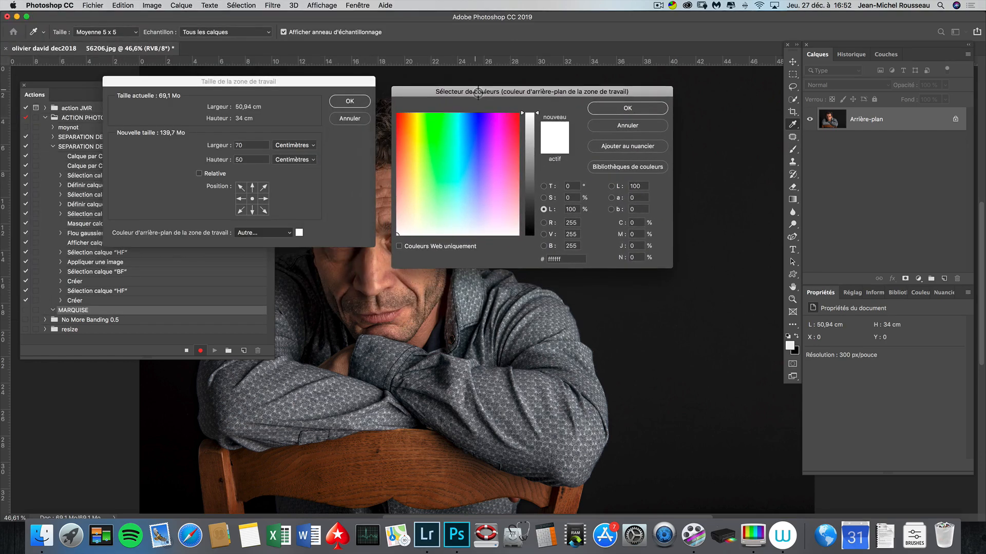
pyautogui.click(624, 127)
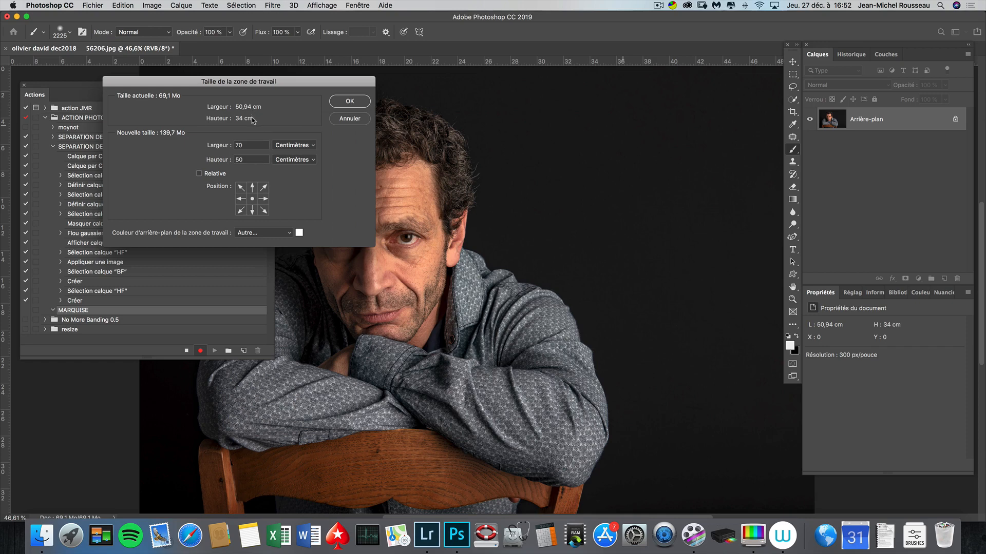
pyautogui.click(360, 102)
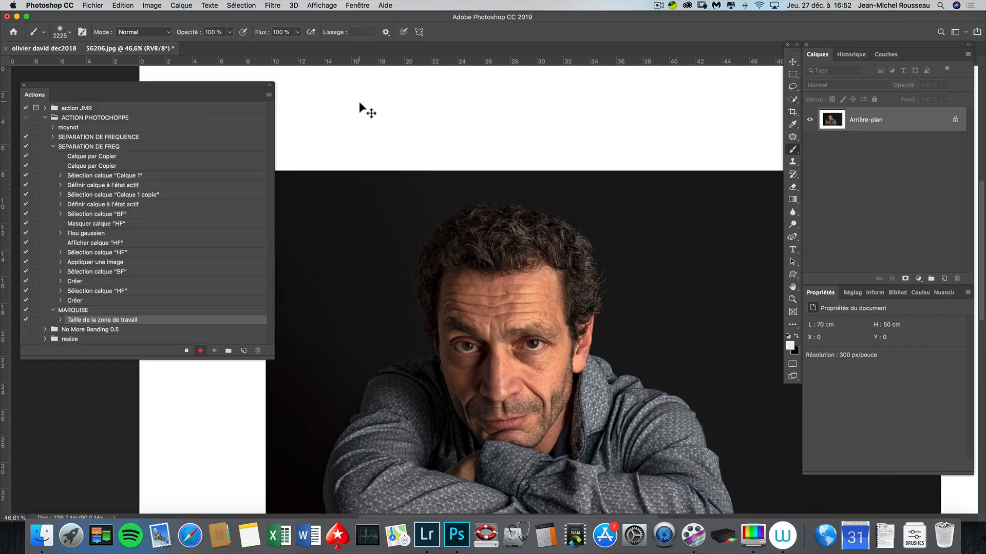
# Step: View the whole bordered portrait and stop recording the MARQUISE action
pyautogui.press('super+minus')
pyautogui.press('super+minus')
pyautogui.press('super+minus')
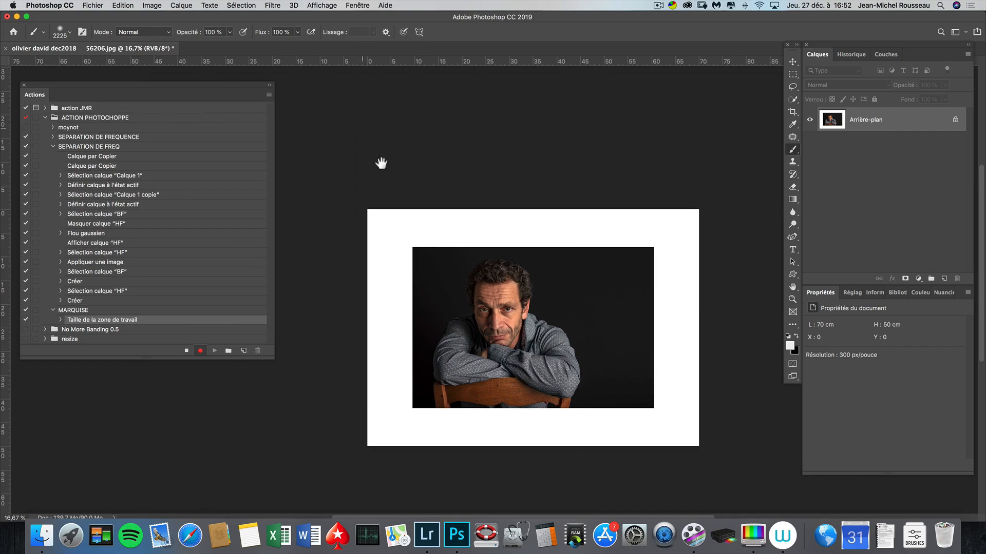
pyautogui.scroll(-3, 480, 290)
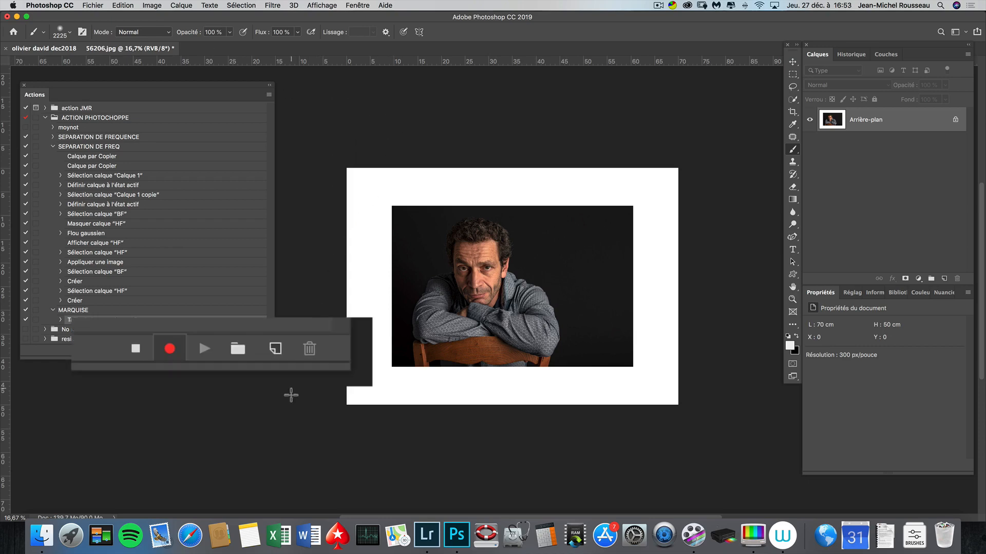
pyautogui.click(137, 352)
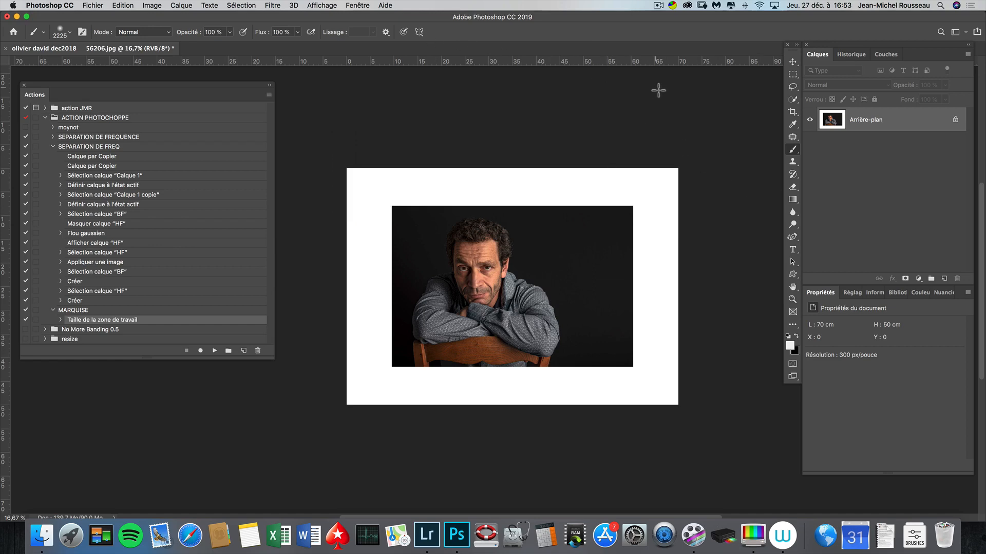
# Step: Review the bordered portrait's dimensions in Taille de l'image without changing them and undo the canvas enlargement
pyautogui.click(155, 6)
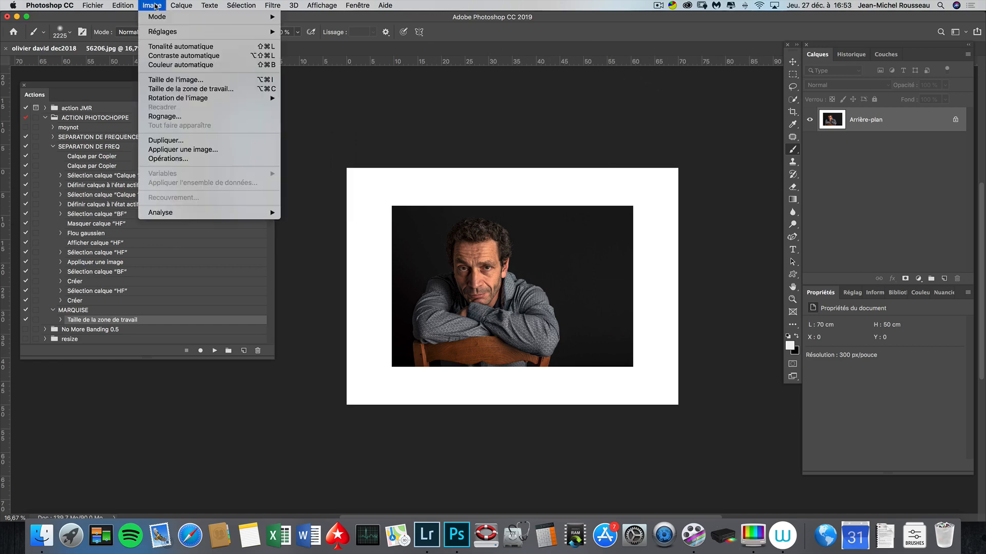
pyautogui.click(189, 81)
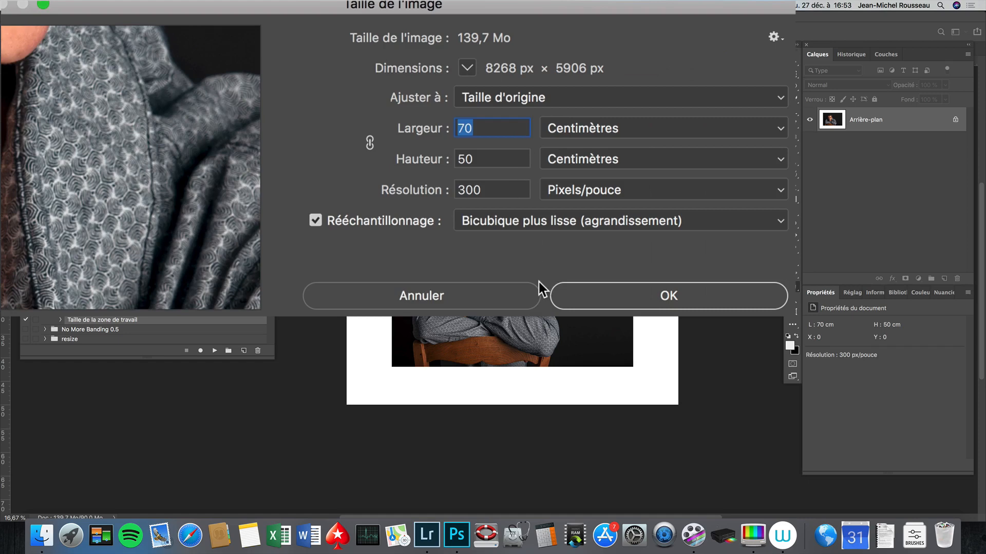
pyautogui.click(497, 297)
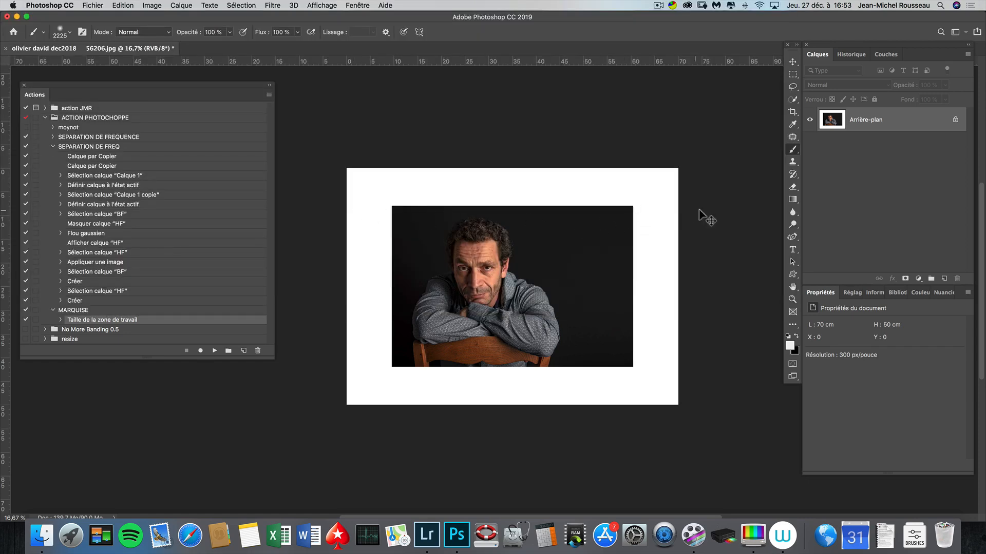
pyautogui.press('super+z')
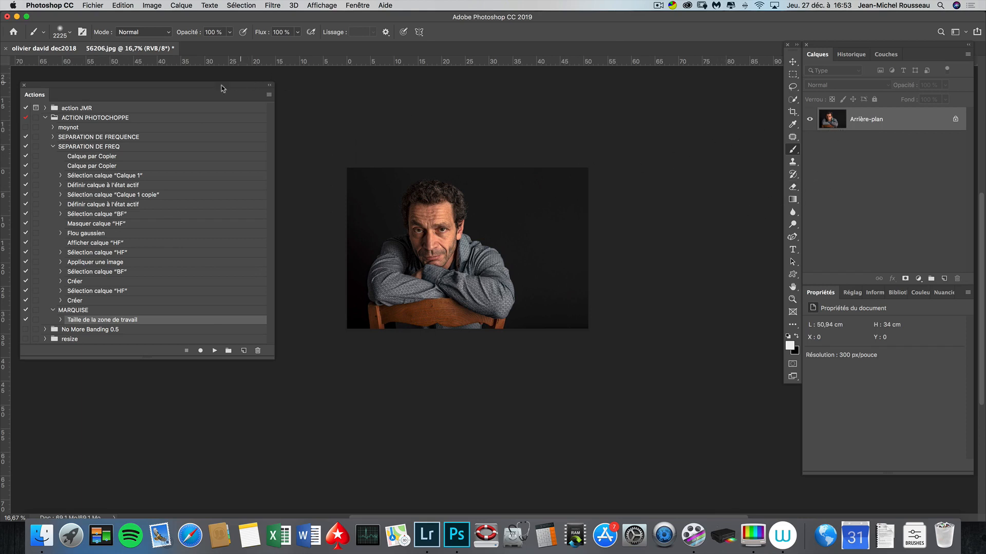
# Step: Enlarge the canvas with Relative enabled, adding 5 cm to both width and height in white
pyautogui.click(155, 7)
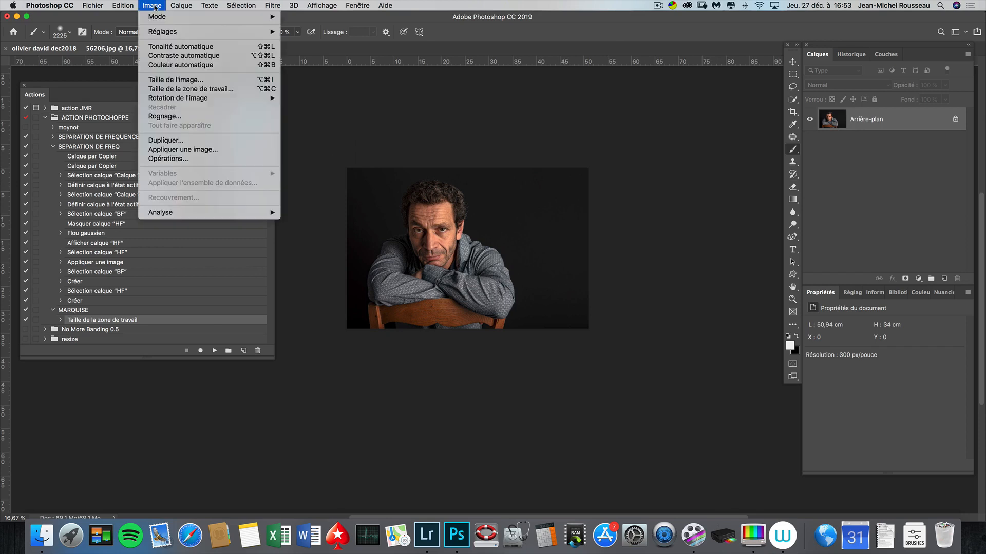
pyautogui.click(175, 91)
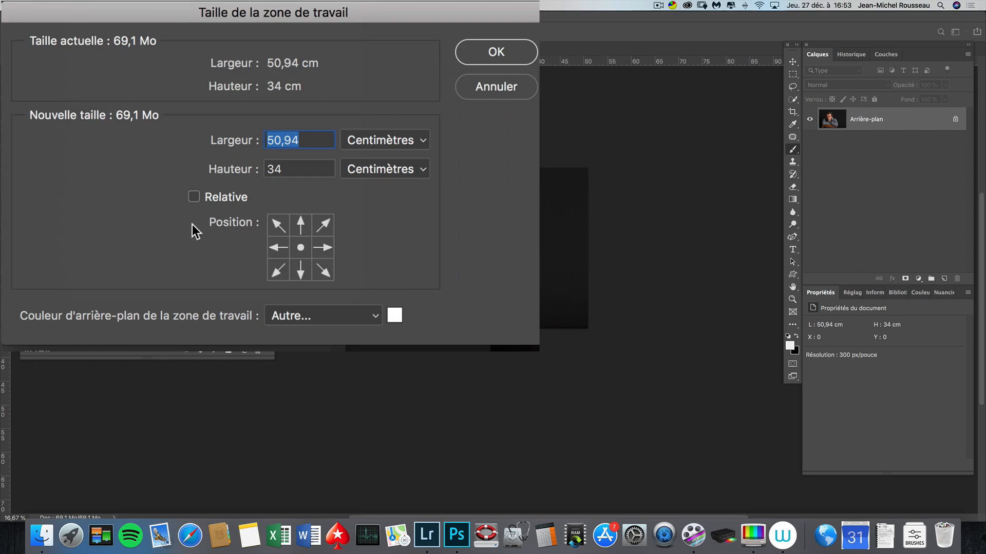
pyautogui.click(195, 198)
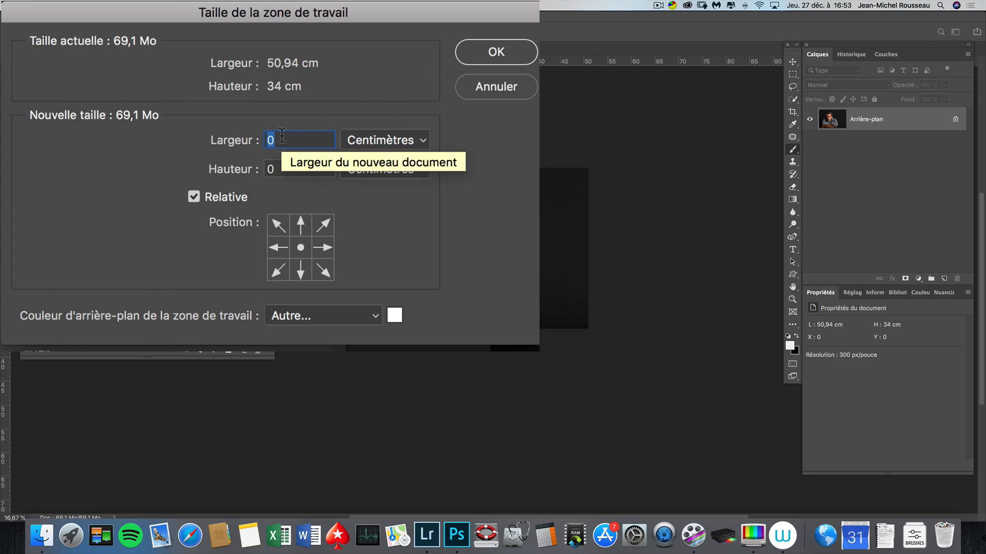
pyautogui.write('5')
pyautogui.click(282, 167)
pyautogui.doubleClick(283, 167)
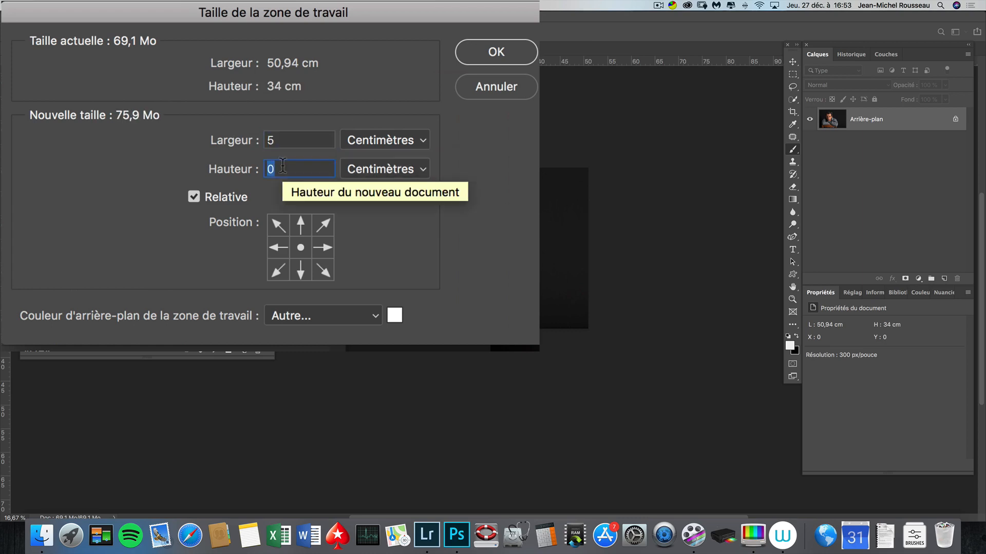
pyautogui.write('5')
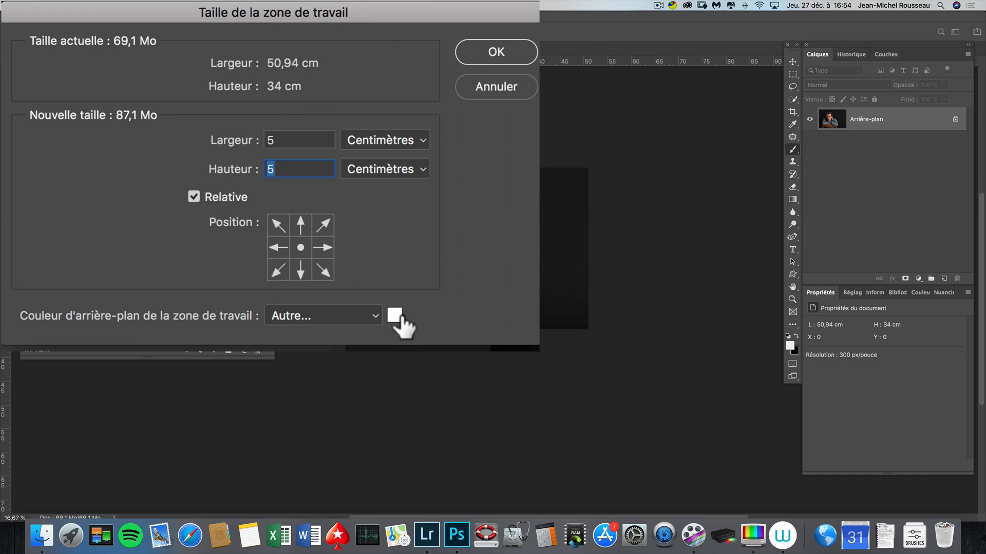
pyautogui.click(488, 55)
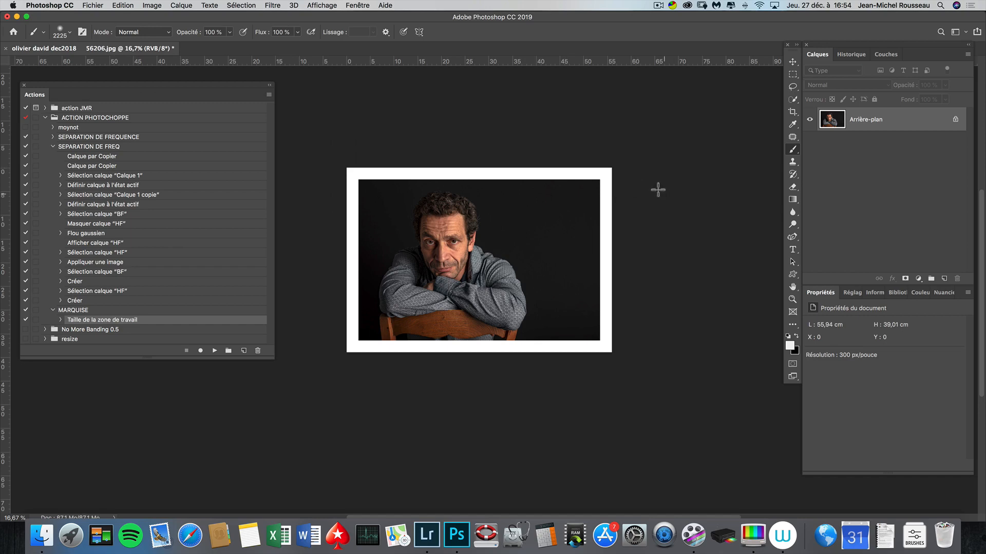
# Step: Review the image dimensions with the relative border and undo the 5 cm canvas enlargement
pyautogui.click(153, 7)
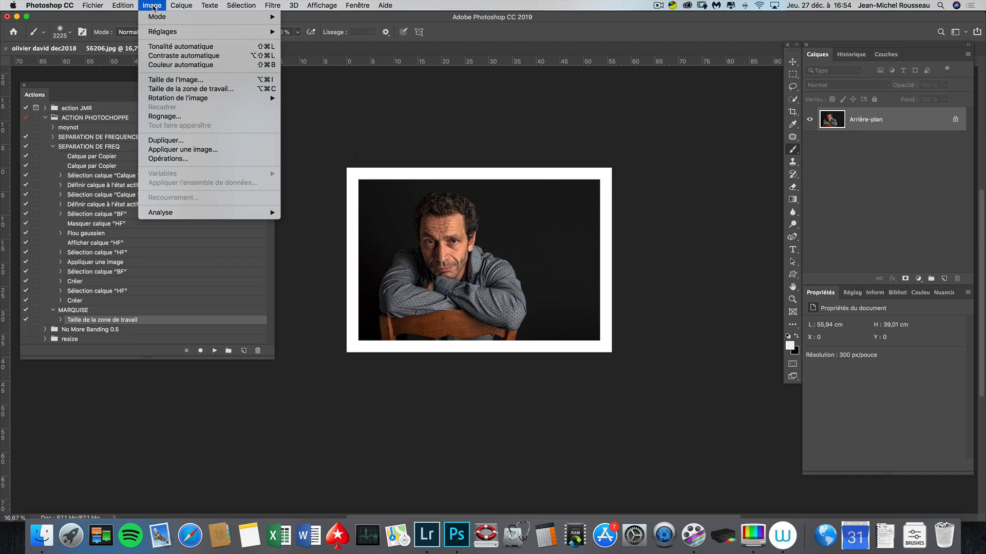
pyautogui.click(175, 80)
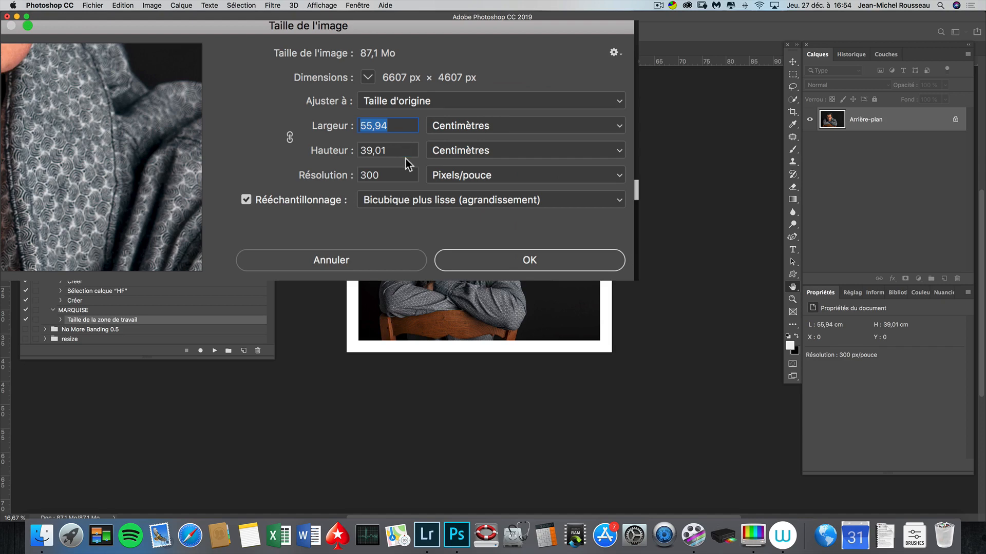
pyautogui.click(396, 256)
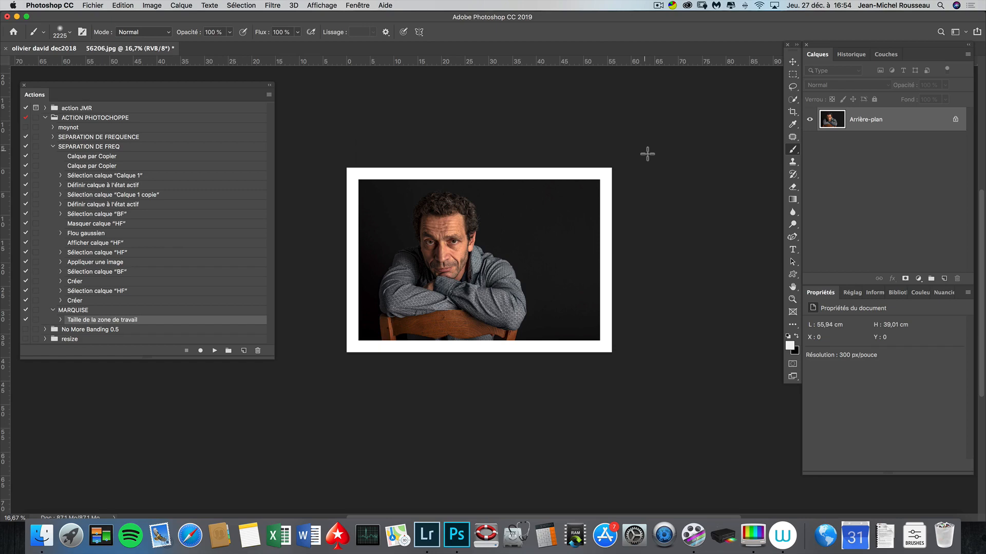
pyautogui.press('super+z')
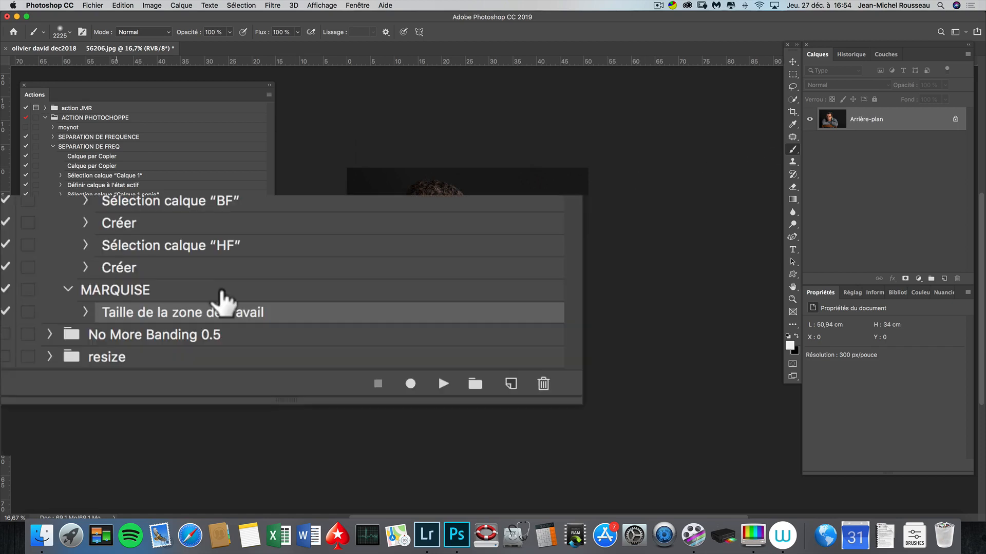
# Step: Select the MARQUISE action, switch the actions to Mode Bouton and run the yellow MARQUISE action on the portrait
pyautogui.click(269, 95)
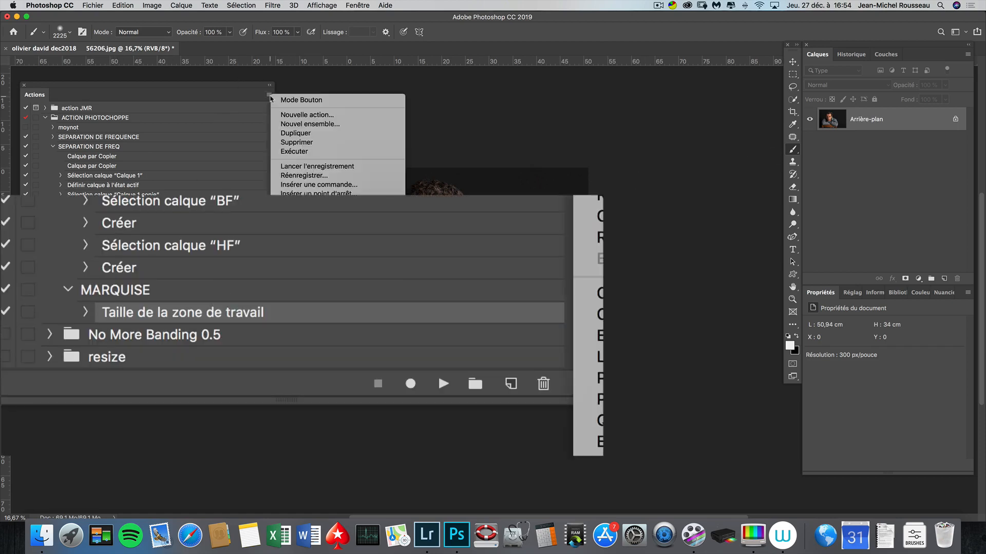
pyautogui.click(177, 296)
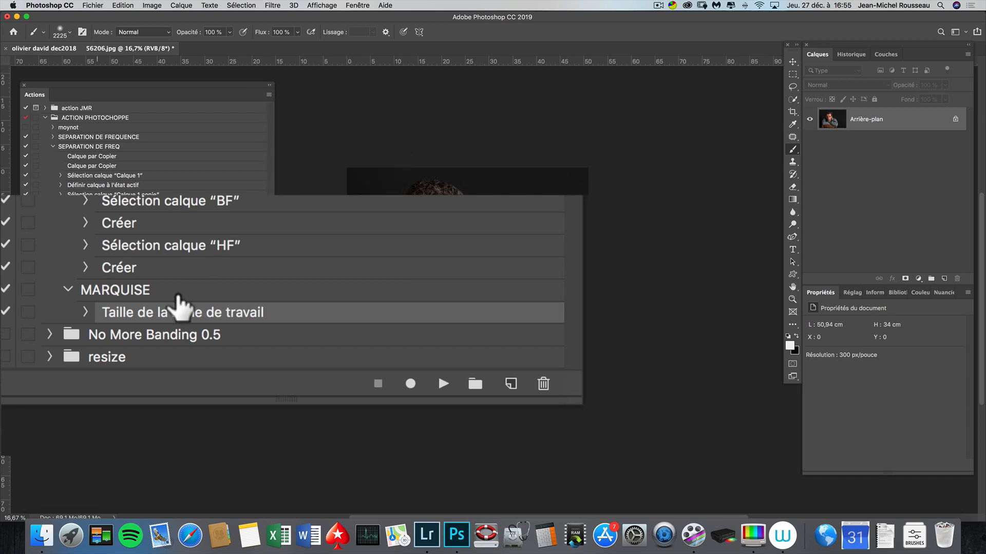
pyautogui.click(179, 290)
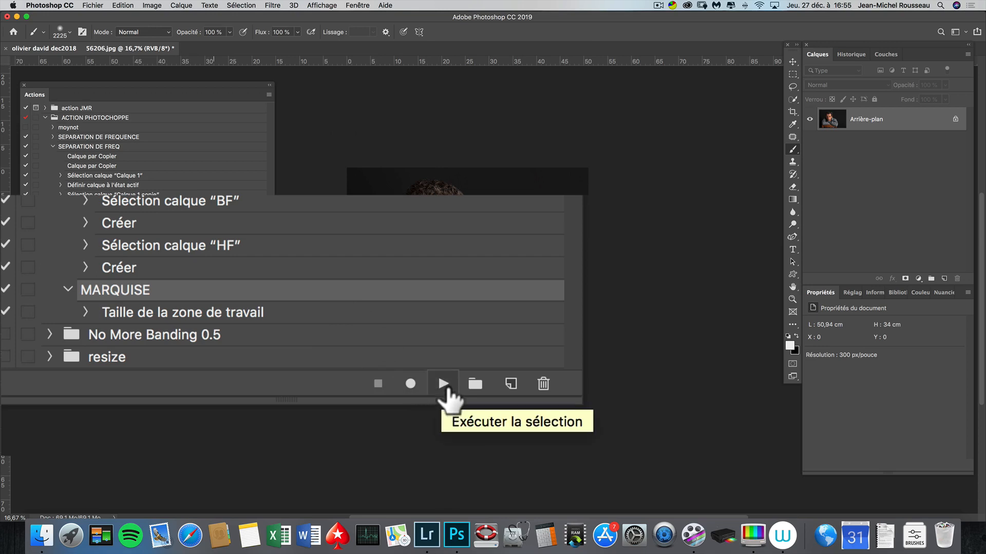
pyautogui.click(268, 94)
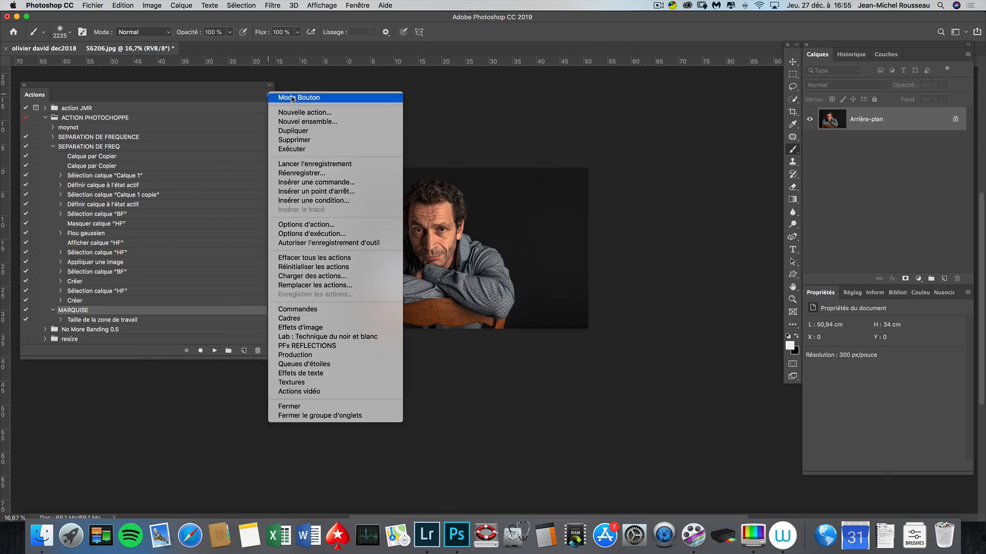
pyautogui.click(292, 98)
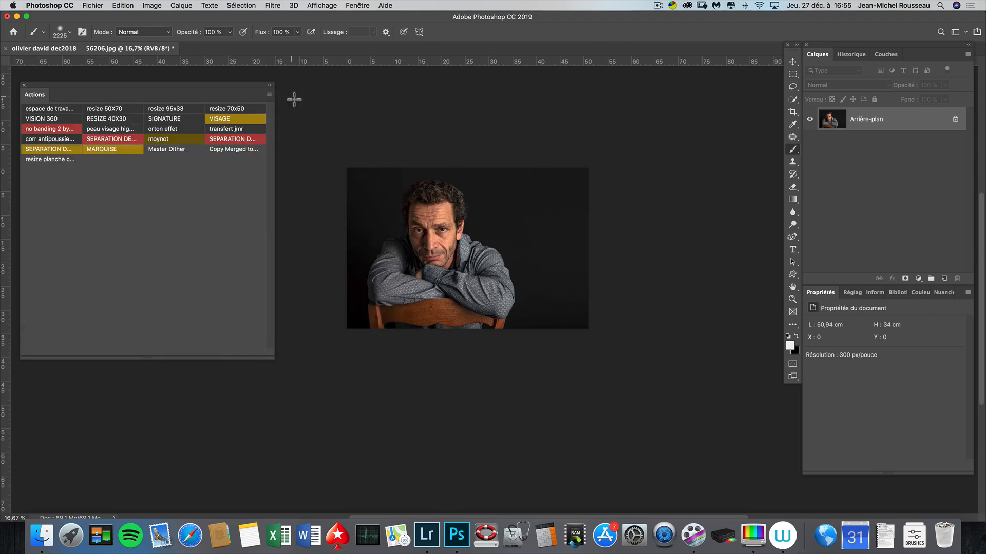
pyautogui.click(102, 149)
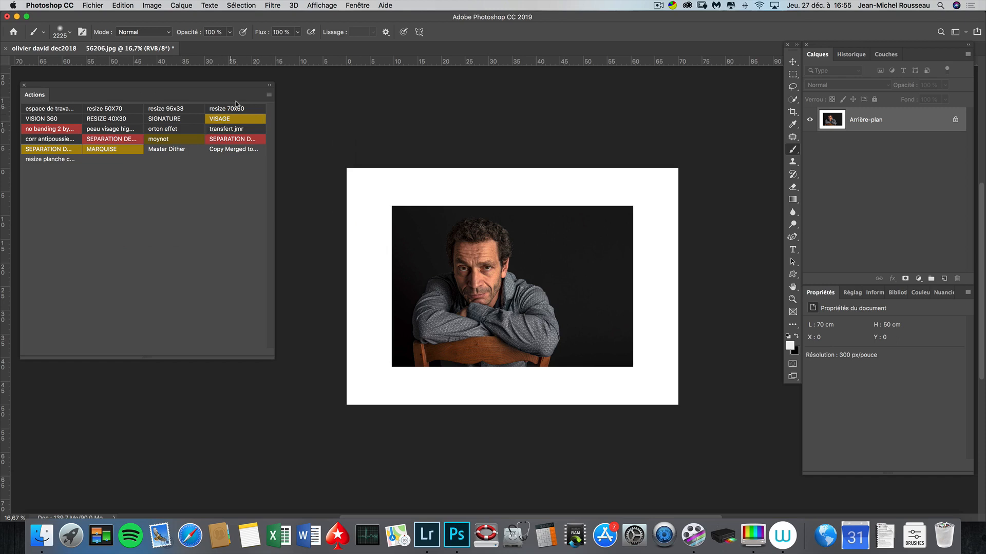
pyautogui.click(269, 94)
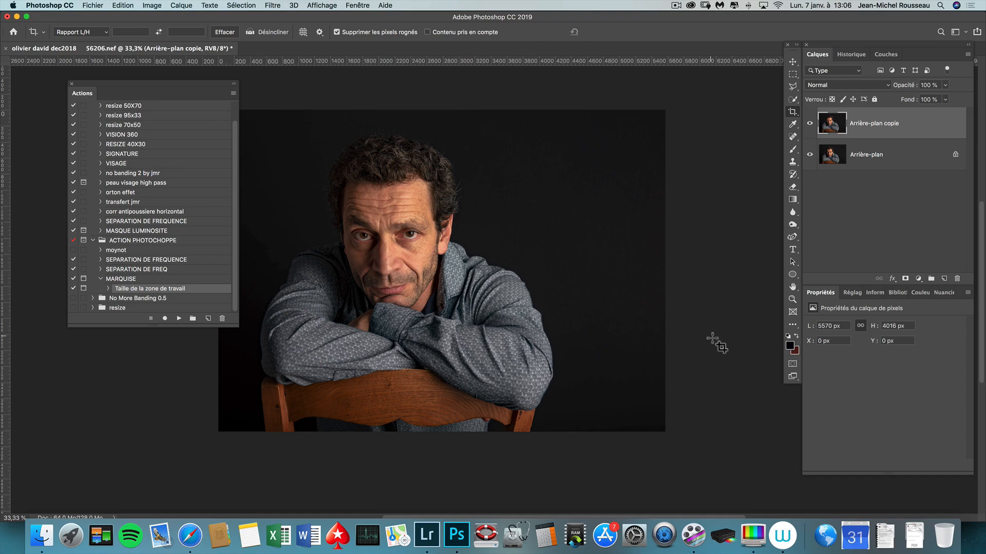
# Step: Reposition the Actions panel, then disable and re-enable the Taille de la zone de travail command within the MARQUISE action
pyautogui.moveTo(149, 86); pyautogui.dragTo(211, 93)
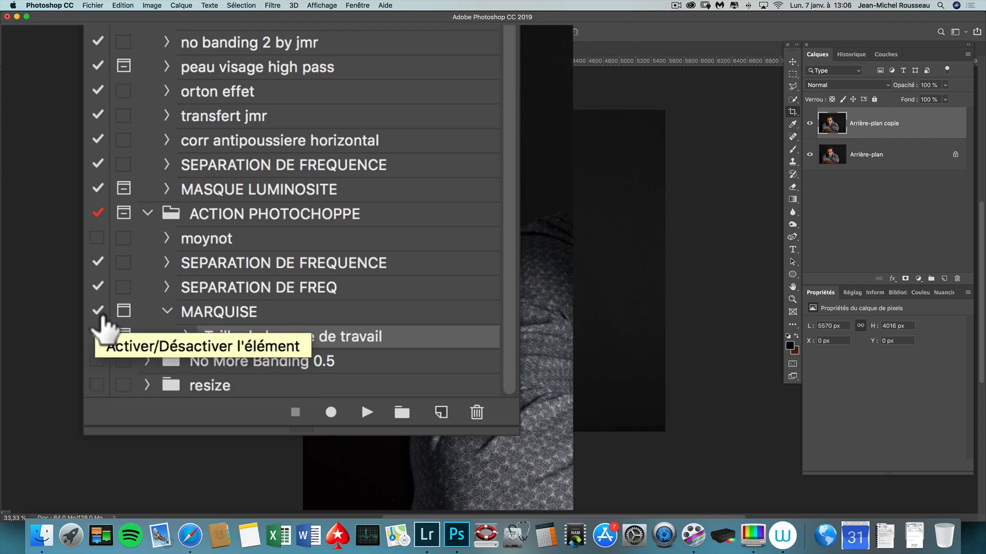
pyautogui.click(99, 337)
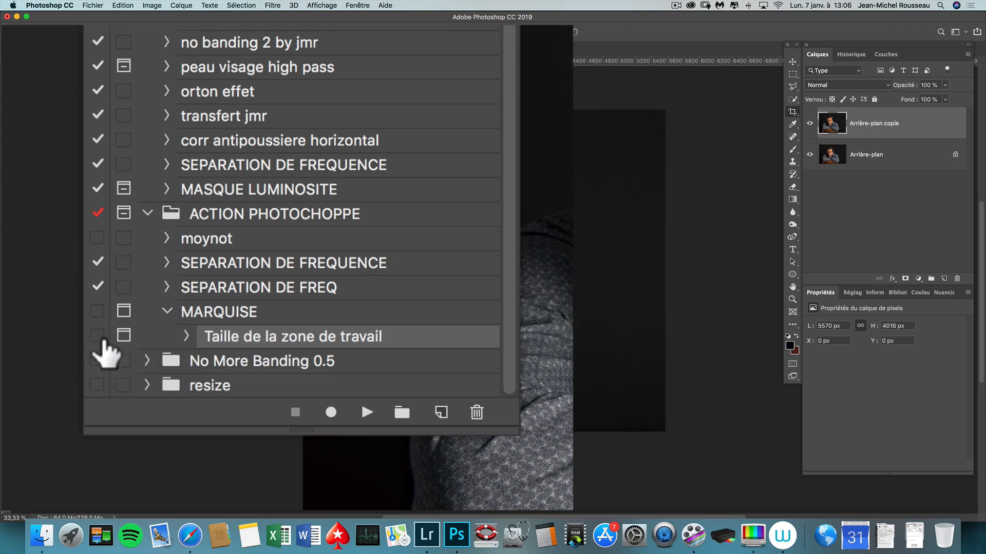
pyautogui.click(102, 339)
pyautogui.click(103, 339)
pyautogui.click(98, 336)
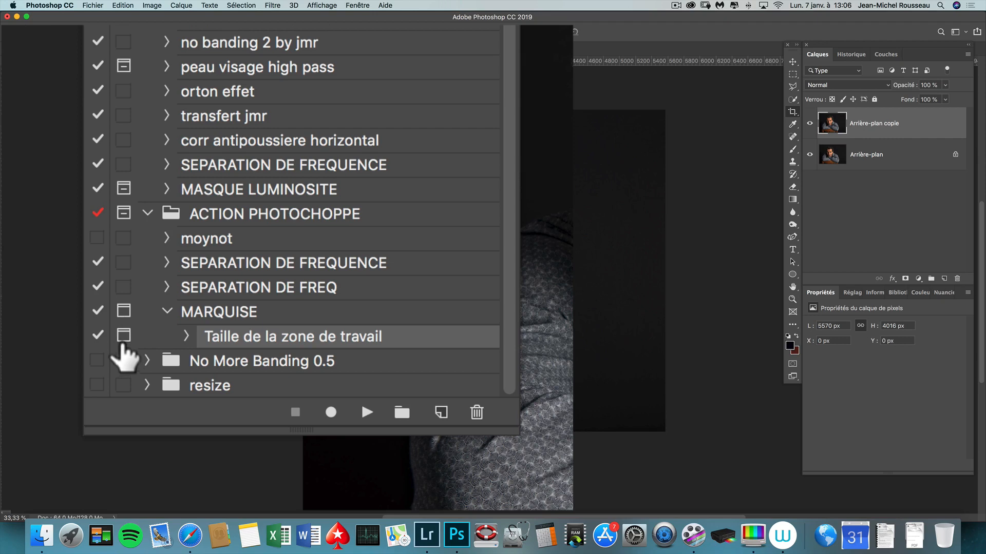
# Step: Turn off dialog display for the whole MARQUISE action and turn it back on, accepting both warnings
pyautogui.click(123, 311)
pyautogui.click(563, 188)
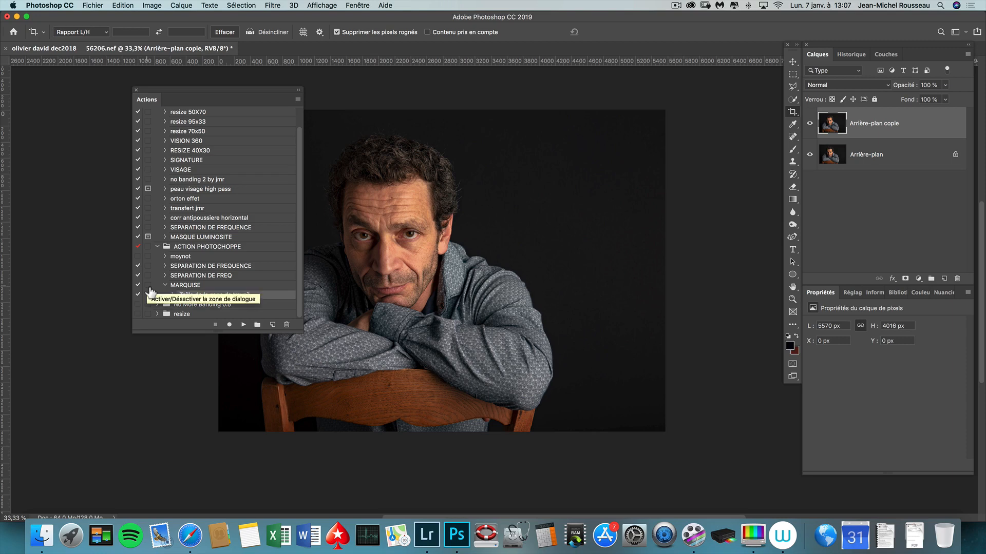
pyautogui.click(149, 287)
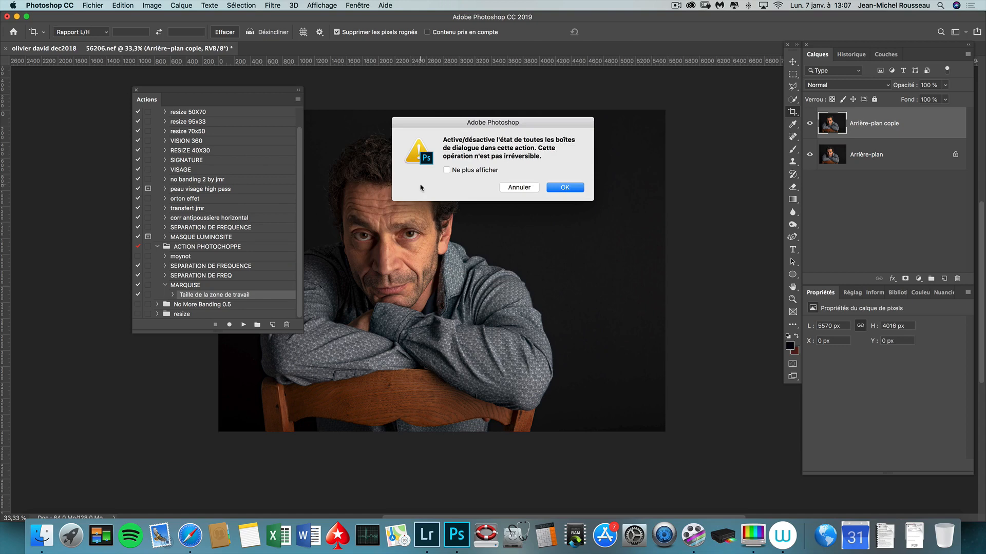
pyautogui.click(558, 192)
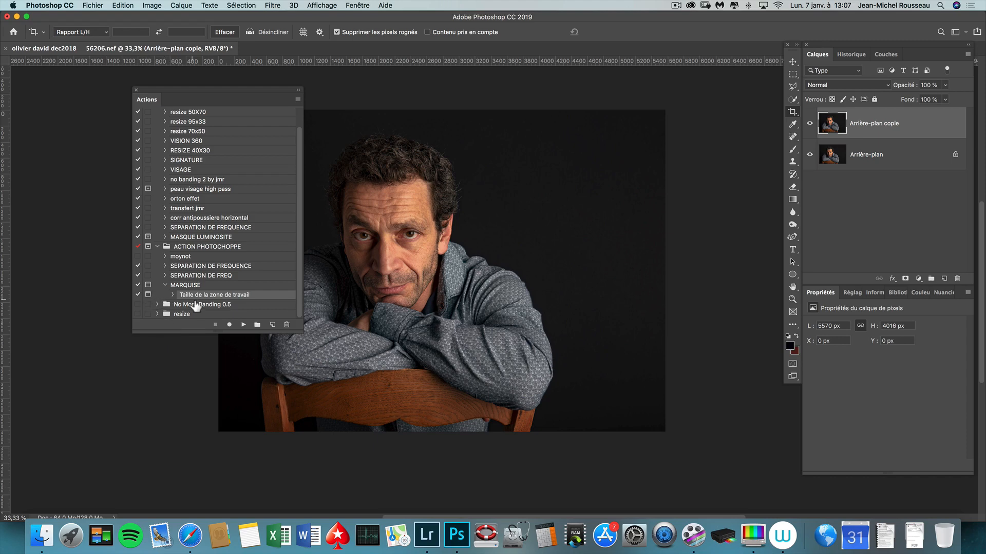
# Step: Expand the recorded settings of Taille de la zone de travail and run the MARQUISE action, accepting the white 8268 × 5906 pixel canvas
pyautogui.click(172, 295)
pyautogui.scroll(-3, 221, 308)
pyautogui.scroll(-1, 228, 292)
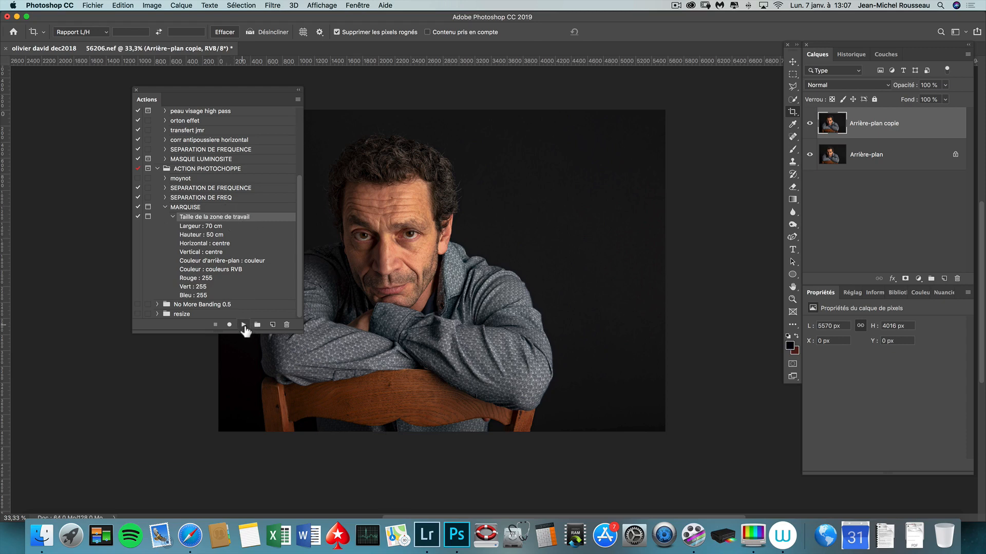
pyautogui.click(199, 206)
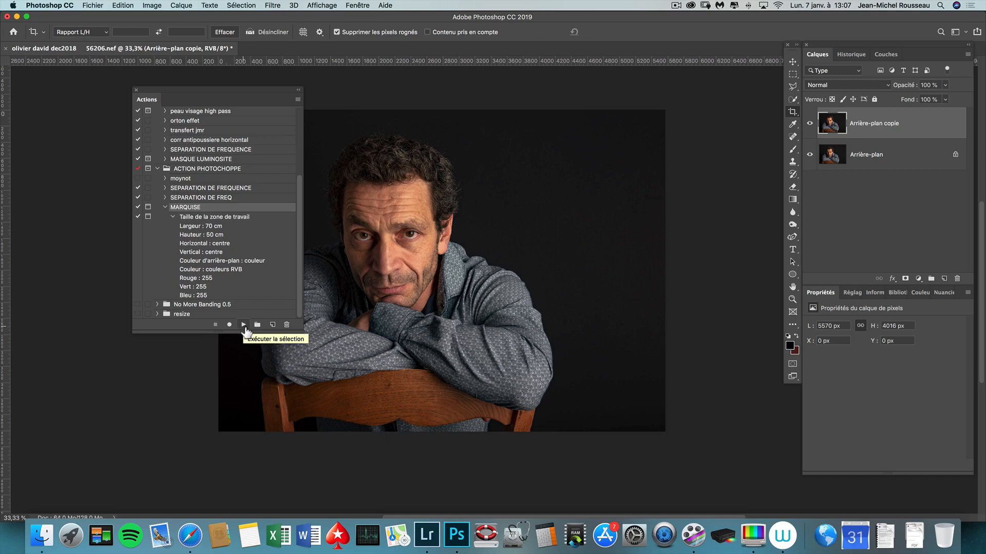
pyautogui.click(245, 326)
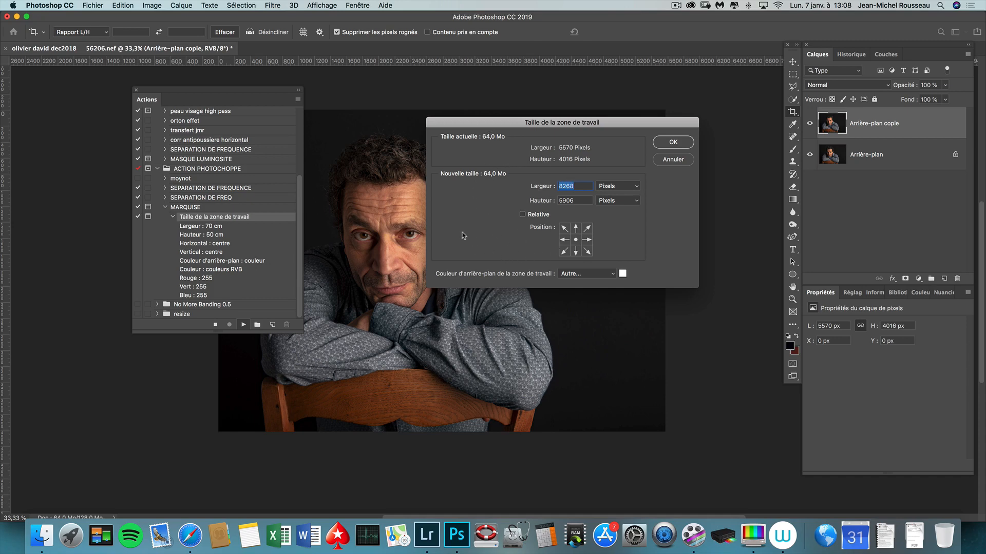
pyautogui.click(676, 143)
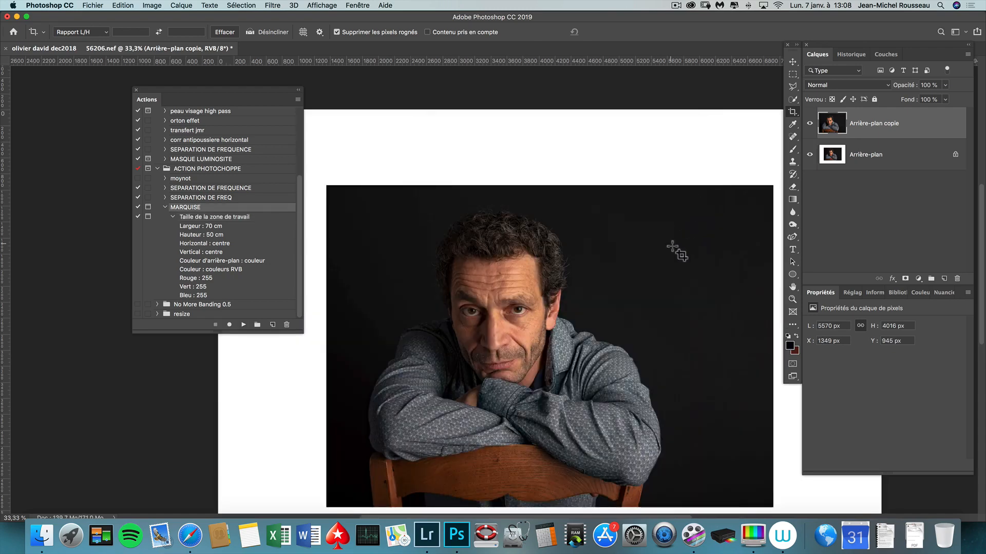
pyautogui.press('super+minus')
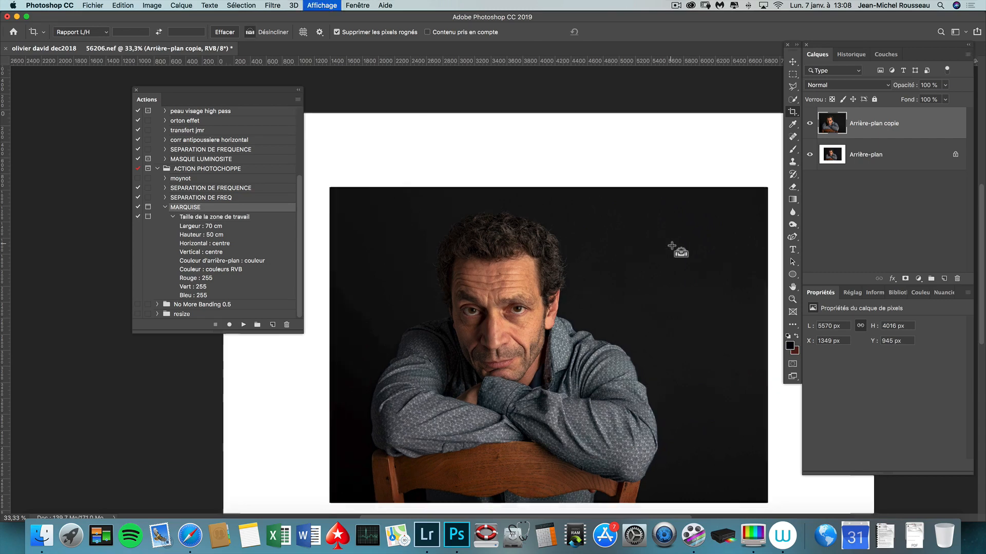